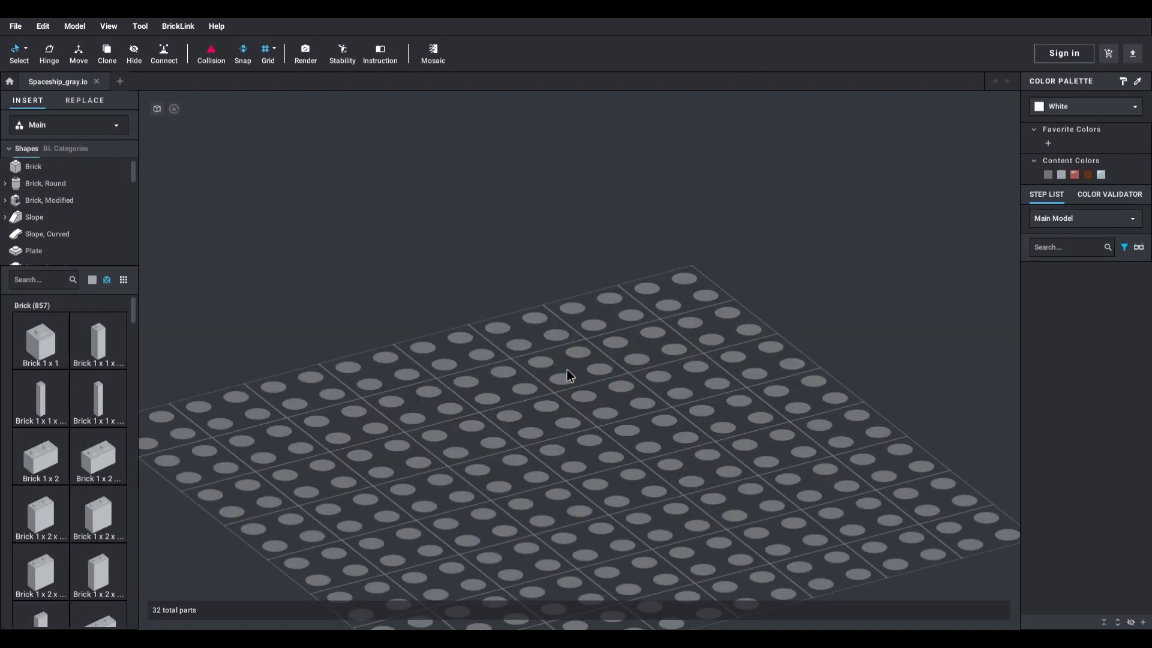
# Step: Examine the spaceship's building steps in the instruction maker and look through its page designs
pyautogui.click(143, 308)
pyautogui.click(117, 393)
pyautogui.click(134, 542)
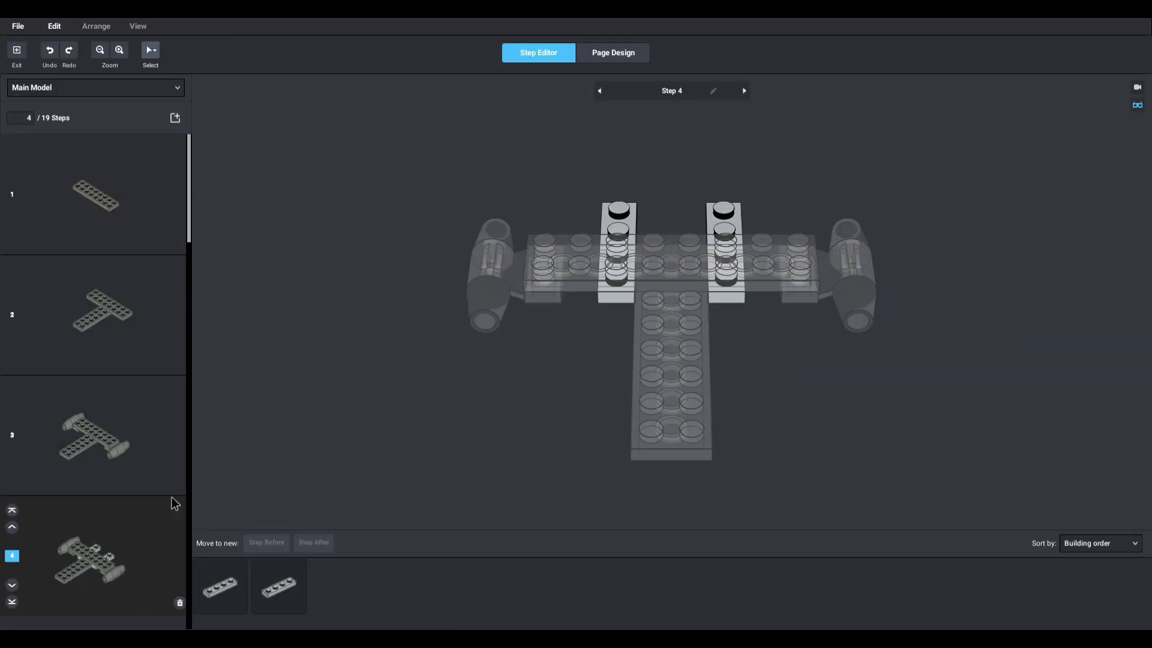
pyautogui.click(616, 56)
pyautogui.click(144, 281)
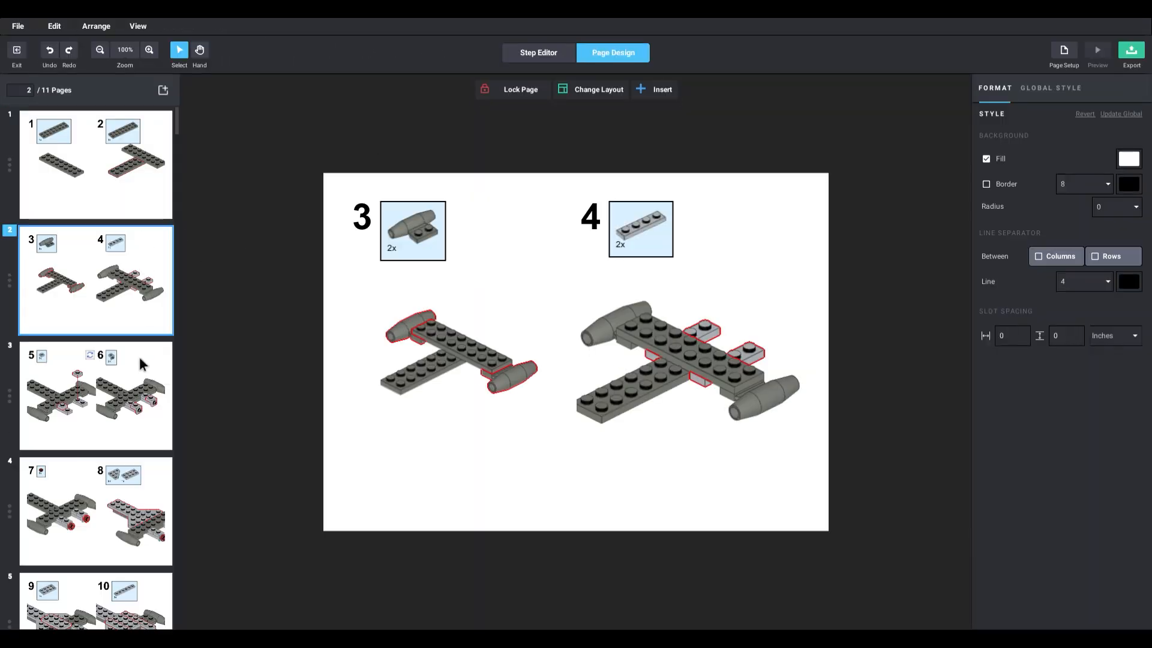
pyautogui.click(135, 408)
pyautogui.click(126, 528)
pyautogui.scroll(-1, 126, 534)
pyautogui.click(134, 520)
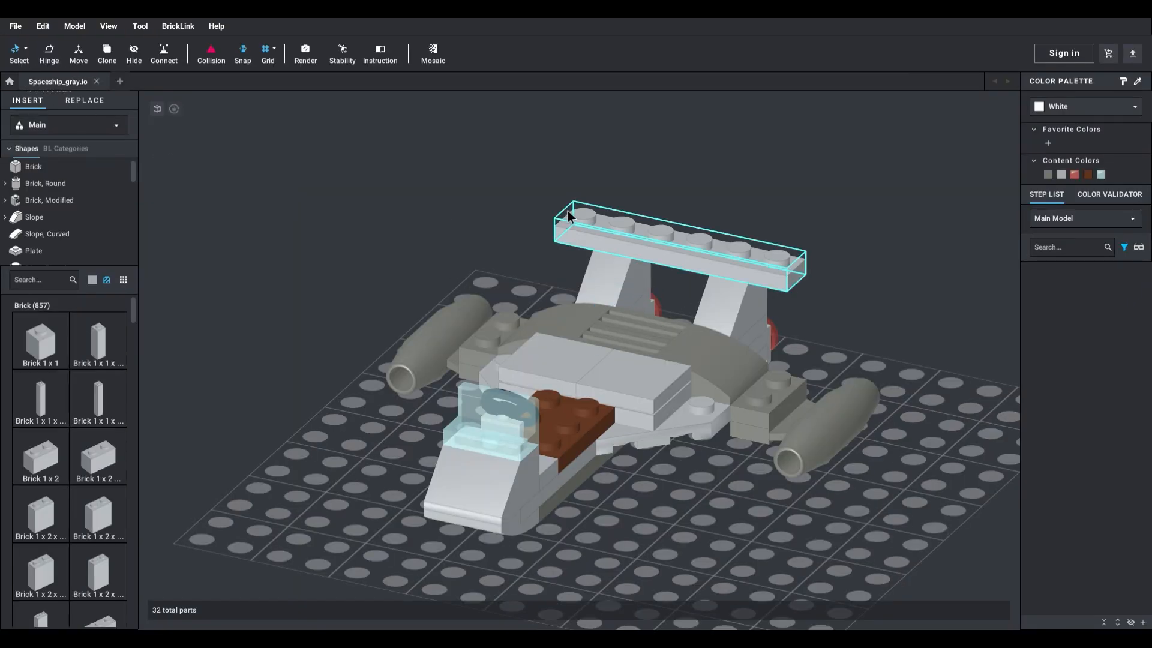
# Step: Open the render settings for a photoreal image and fit the spaceship into the preview at an angled front view
pyautogui.moveTo(567, 210); pyautogui.dragTo(510, 211, button='middle')
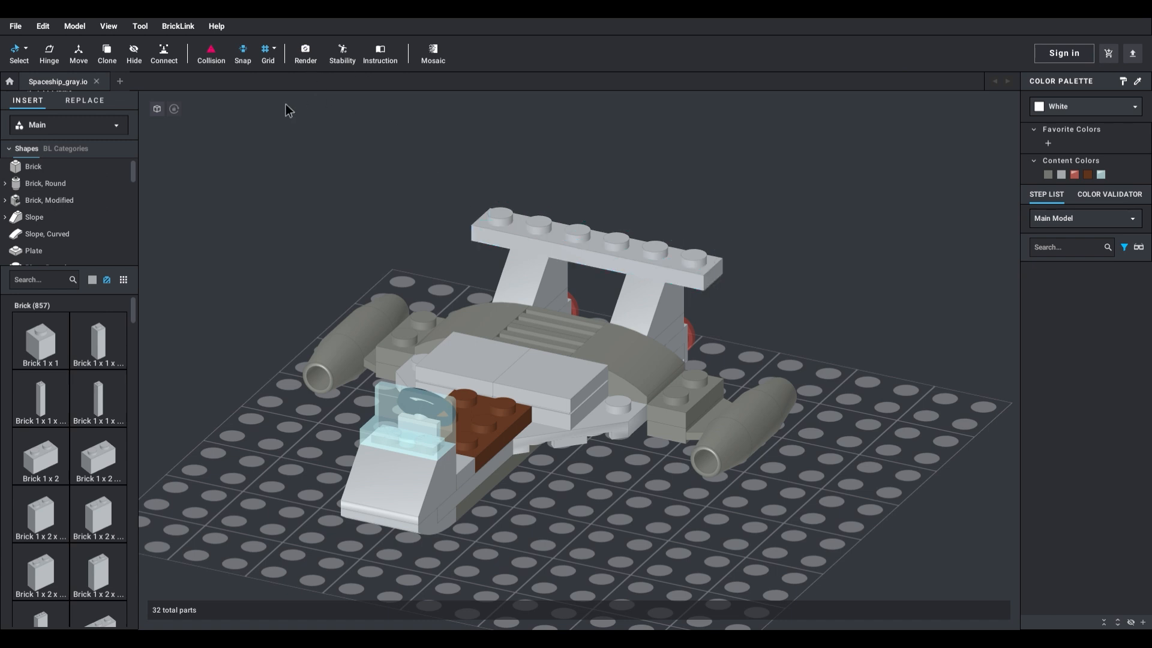
pyautogui.click(305, 53)
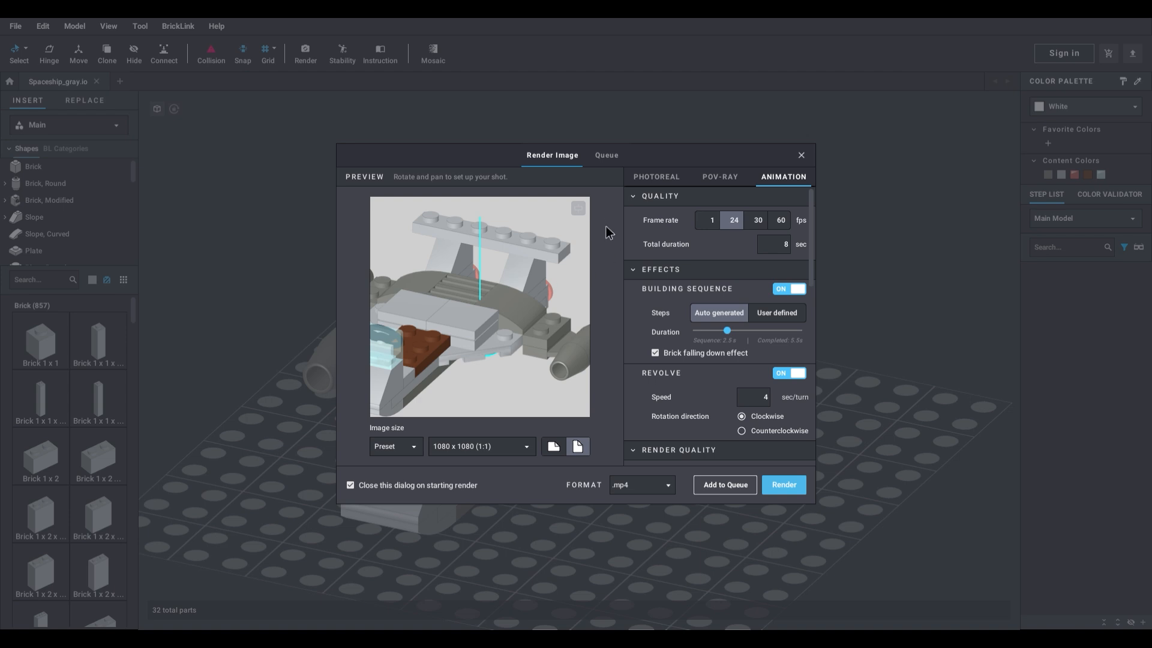
pyautogui.scroll(-3, 472, 328)
pyautogui.moveTo(474, 328); pyautogui.dragTo(504, 341, button='middle')
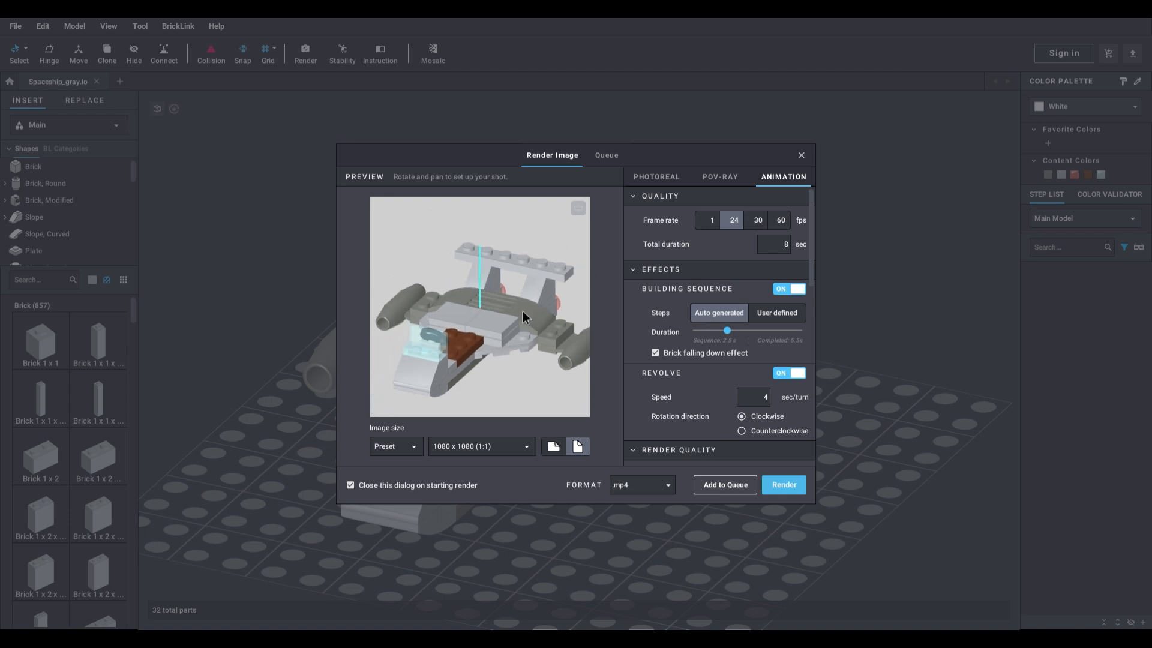
pyautogui.click(660, 177)
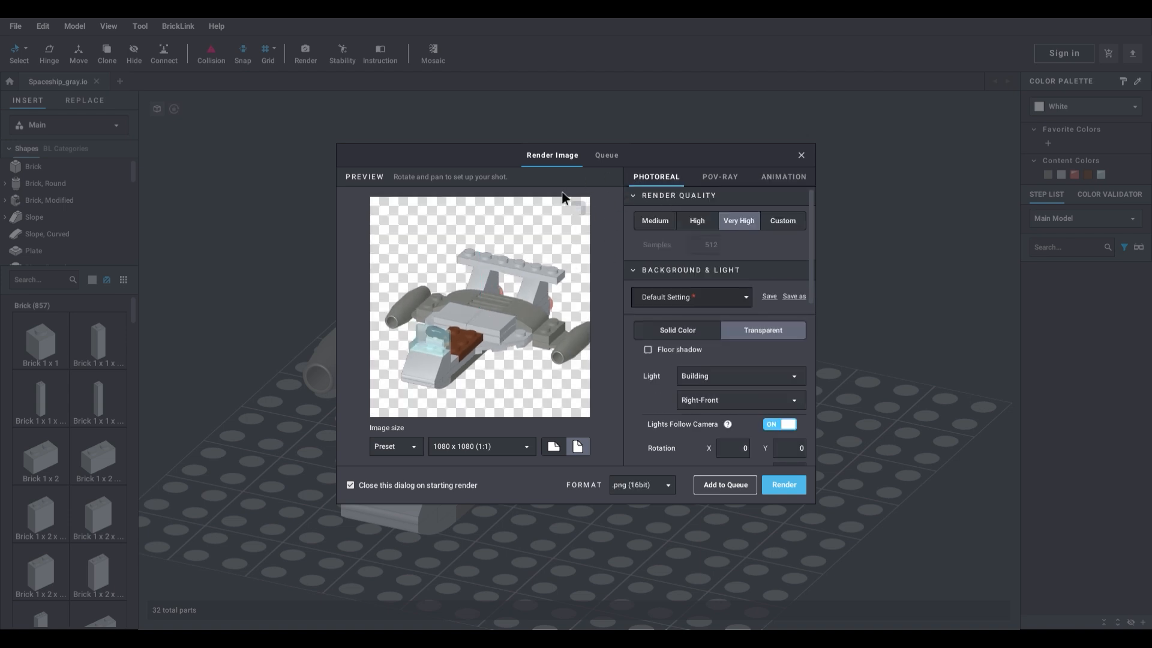
pyautogui.moveTo(513, 318)
pyautogui.mouseDown(button='right')
pyautogui.moveTo(433, 316)
pyautogui.moveTo(506, 318)
pyautogui.mouseUp(button='right')
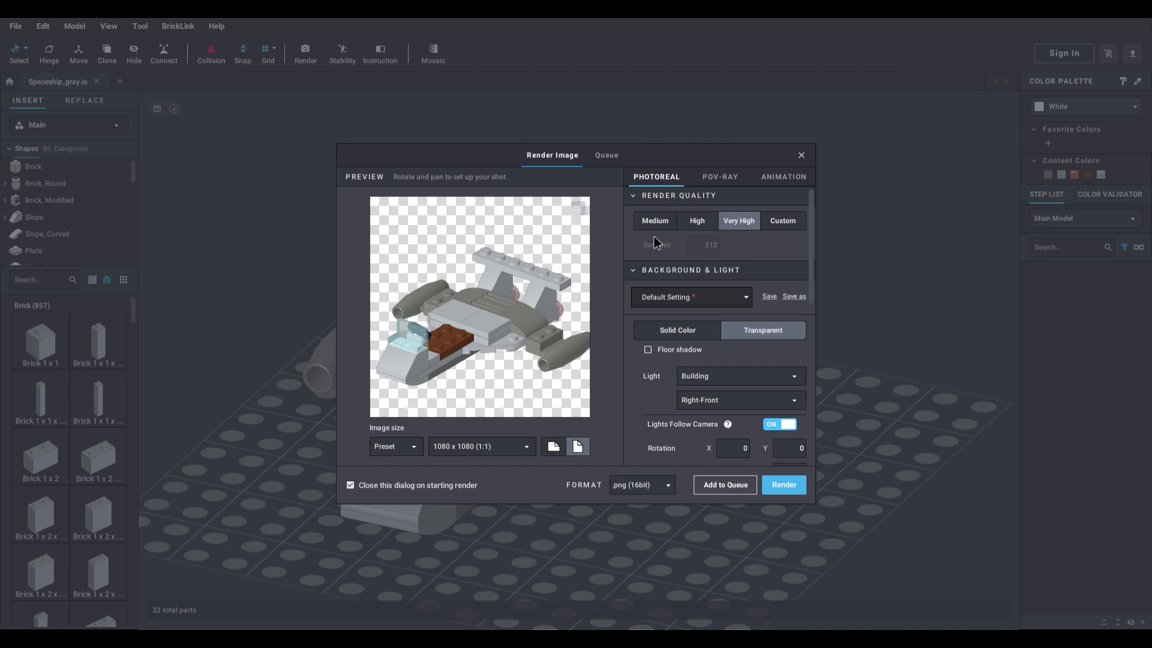
# Step: Try a solid-color render background, cancel its color change, and return to a transparent background without floor shadow
pyautogui.click(671, 226)
pyautogui.scroll(-1, 756, 346)
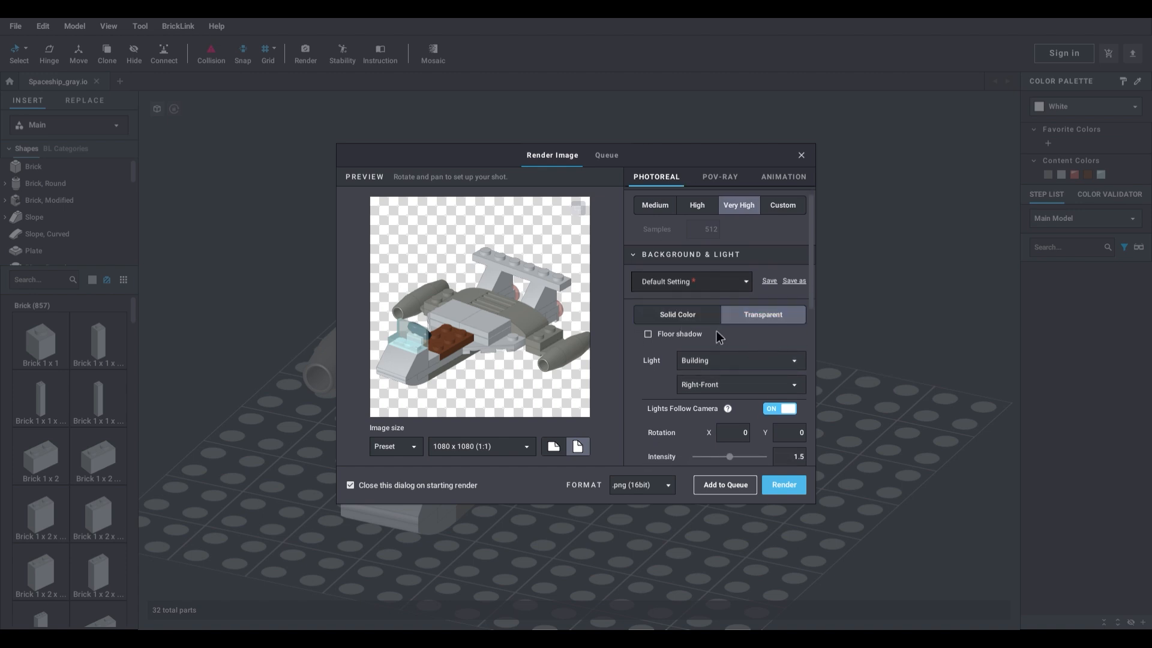
pyautogui.click(683, 317)
pyautogui.click(689, 333)
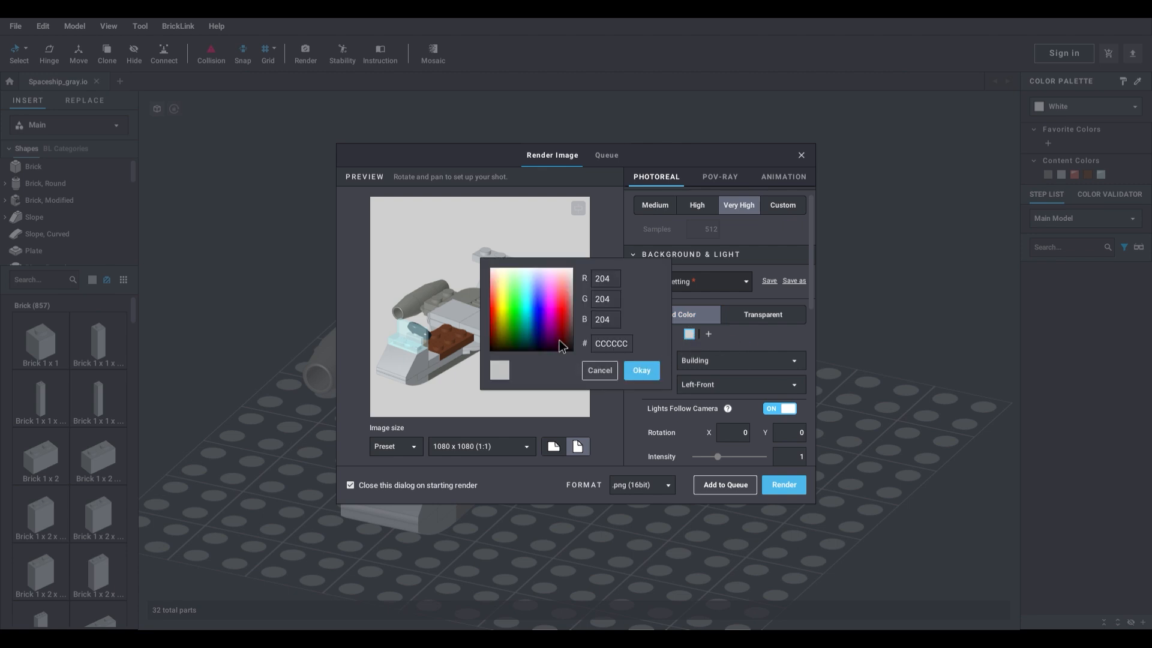
pyautogui.moveTo(561, 342)
pyautogui.mouseDown()
pyautogui.moveTo(541, 316)
pyautogui.moveTo(545, 297)
pyautogui.moveTo(504, 318)
pyautogui.moveTo(567, 281)
pyautogui.moveTo(539, 349)
pyautogui.mouseUp()
pyautogui.click(599, 370)
pyautogui.click(746, 316)
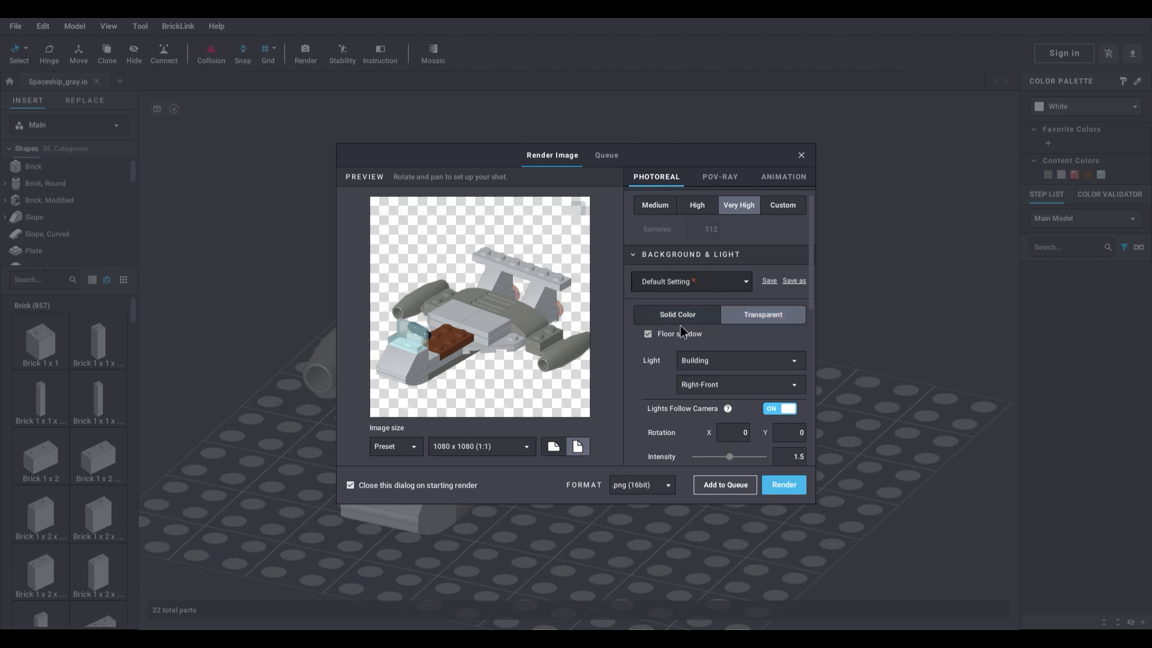
pyautogui.click(649, 333)
# Step: Examine the photoreal light environments, light settings, CPU and GPU render devices, and camera setup options
pyautogui.click(754, 361)
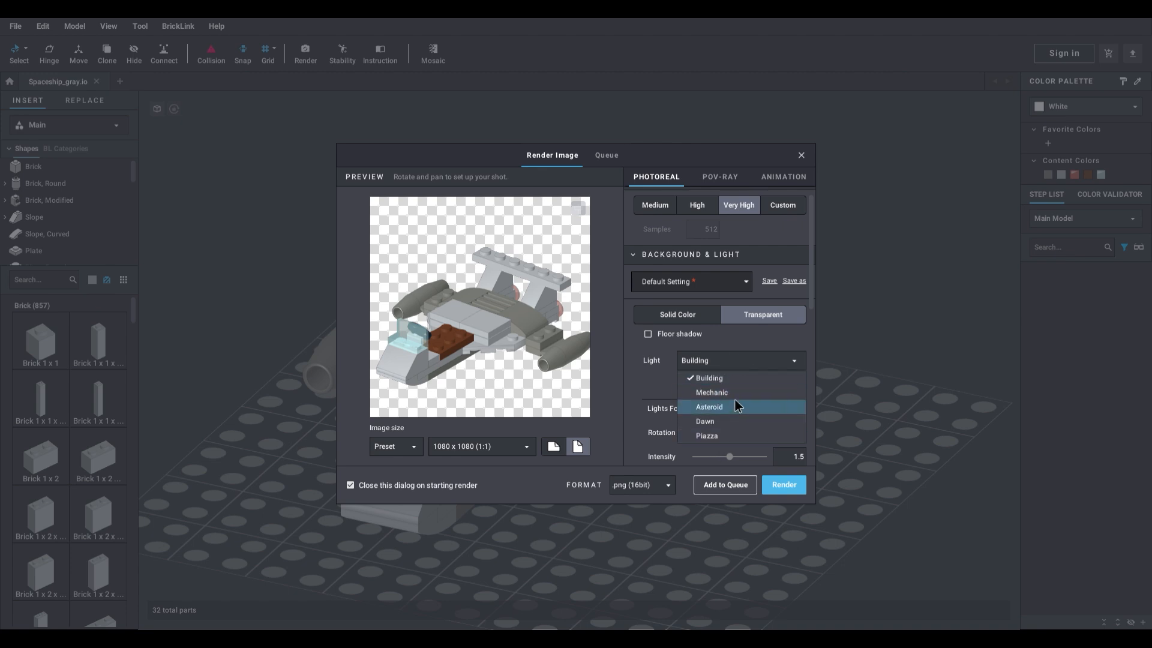
pyautogui.click(747, 358)
pyautogui.scroll(-2, 753, 376)
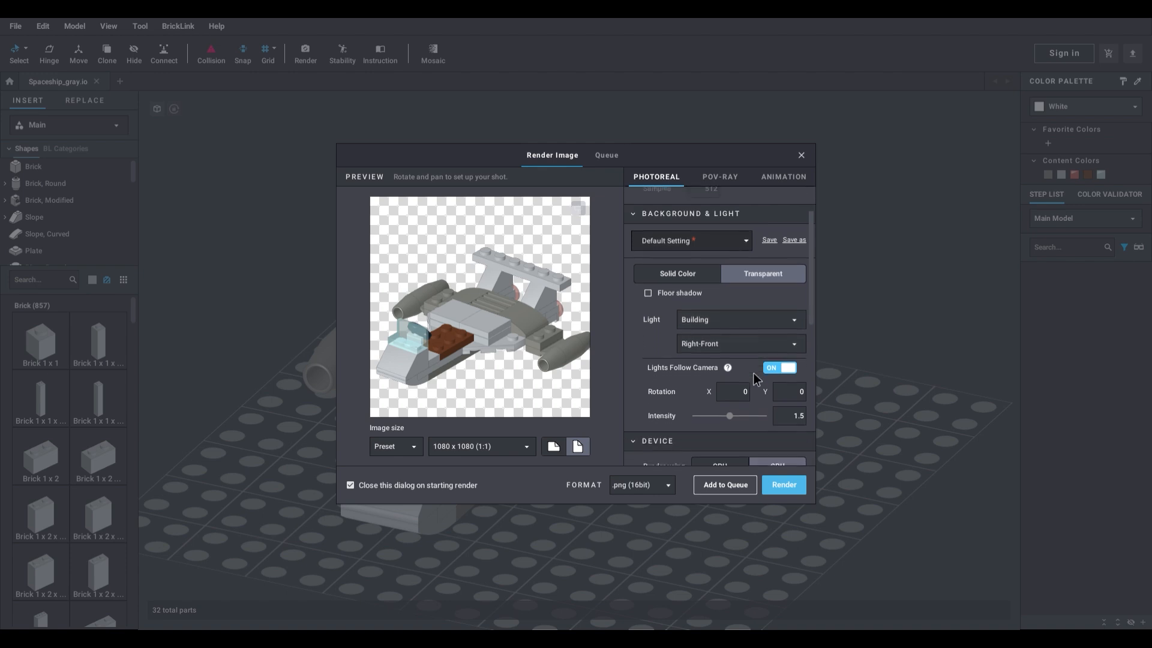
pyautogui.scroll(-1, 667, 330)
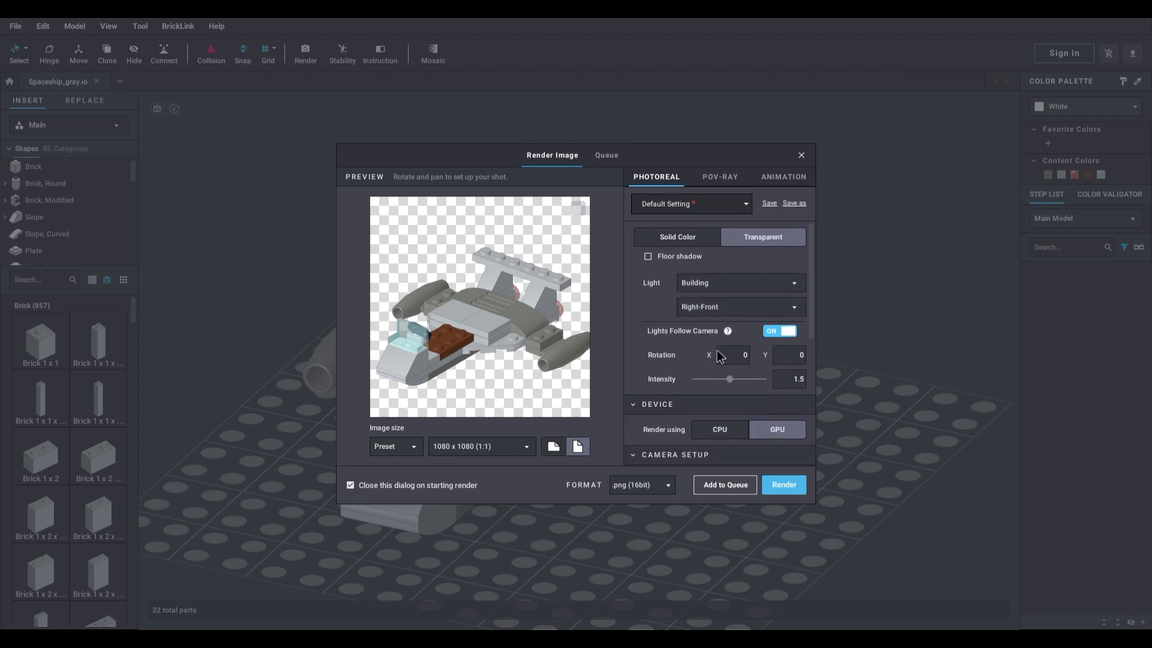
pyautogui.scroll(-2, 720, 384)
pyautogui.click(720, 389)
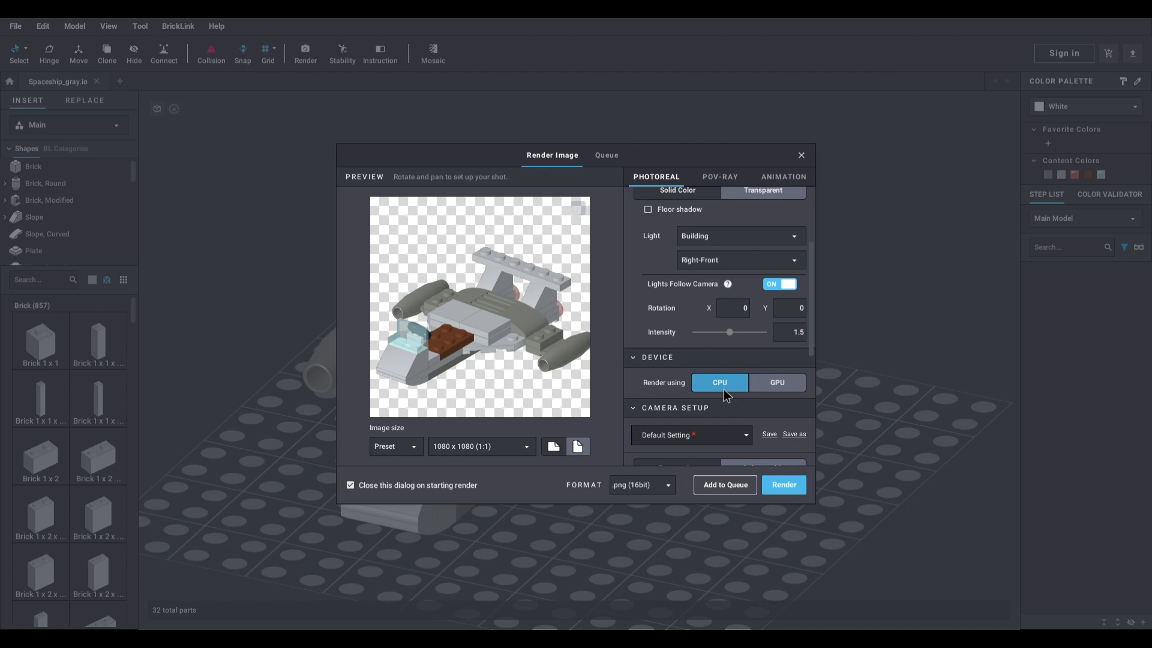
pyautogui.scroll(-2, 724, 388)
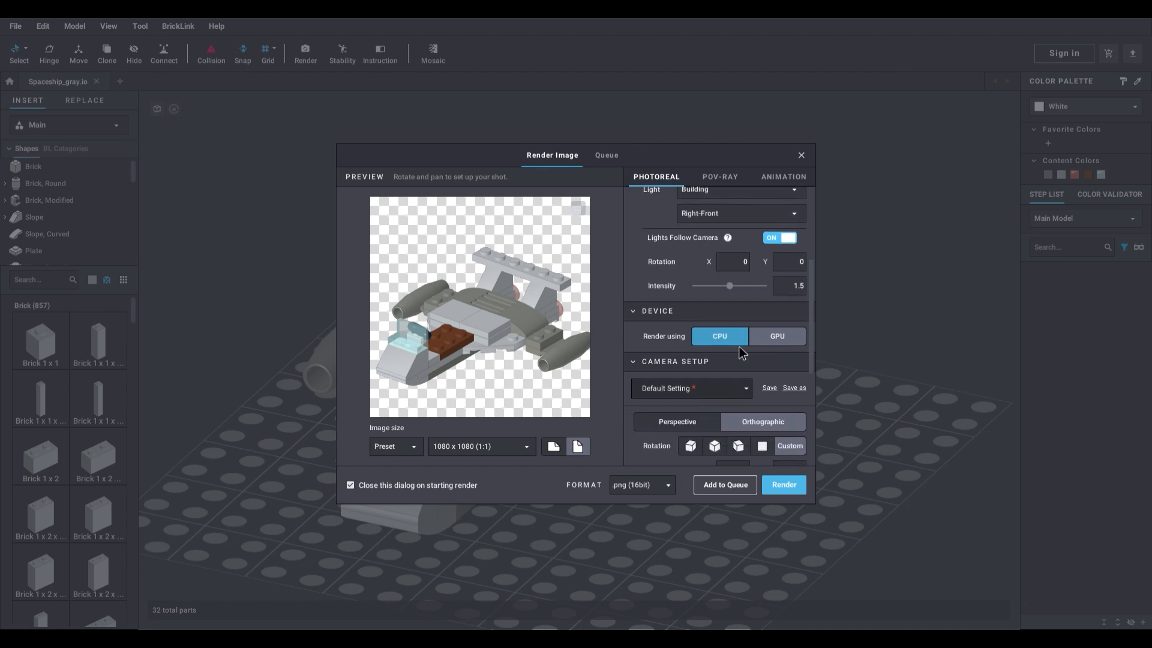
pyautogui.scroll(-3, 737, 360)
pyautogui.scroll(-2, 717, 329)
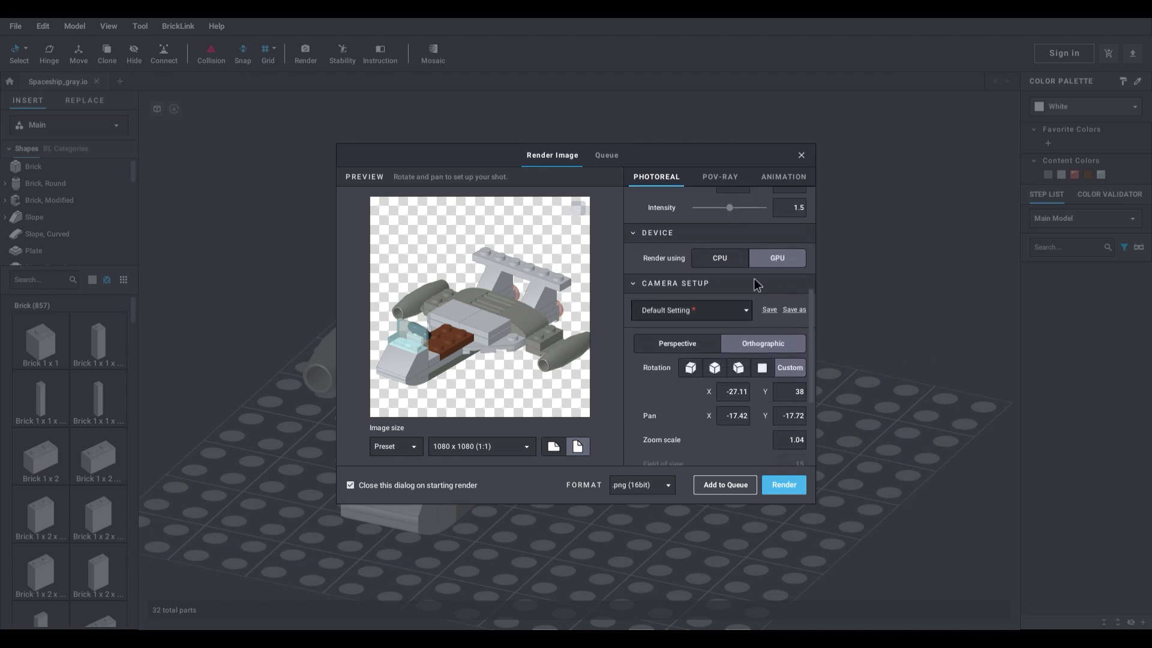
# Step: Try the preset camera rotations on the spaceship, then rotate it to a custom angle of X -32, Y 27
pyautogui.click(698, 297)
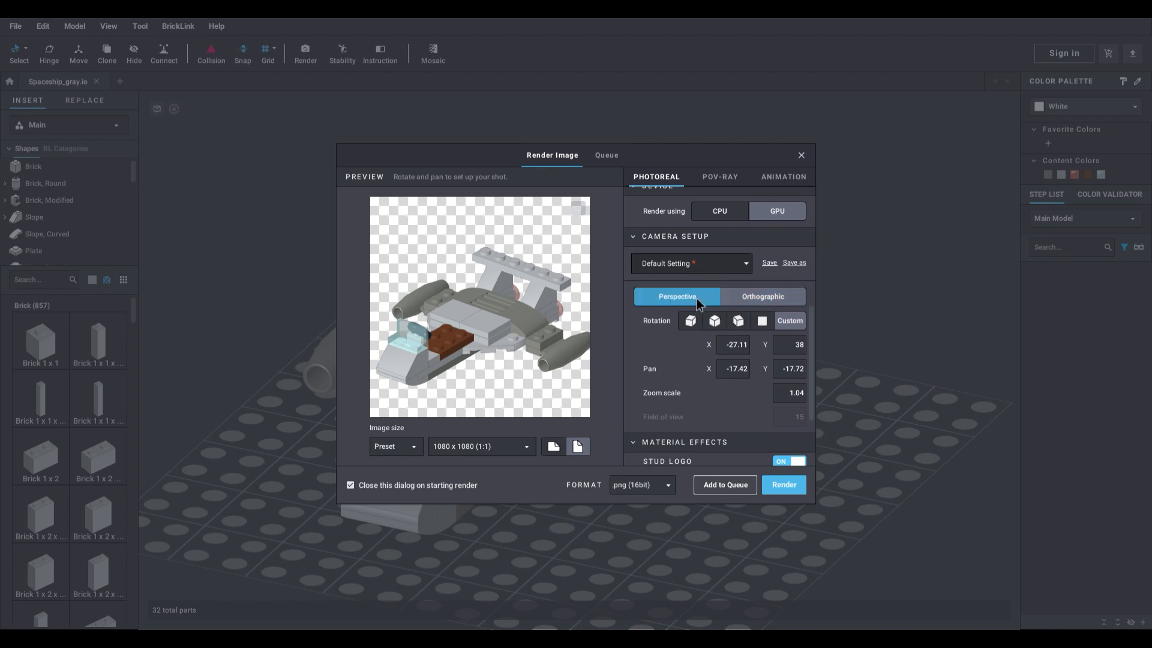
pyautogui.click(715, 323)
pyautogui.click(739, 325)
pyautogui.click(762, 323)
pyautogui.click(690, 322)
pyautogui.click(714, 322)
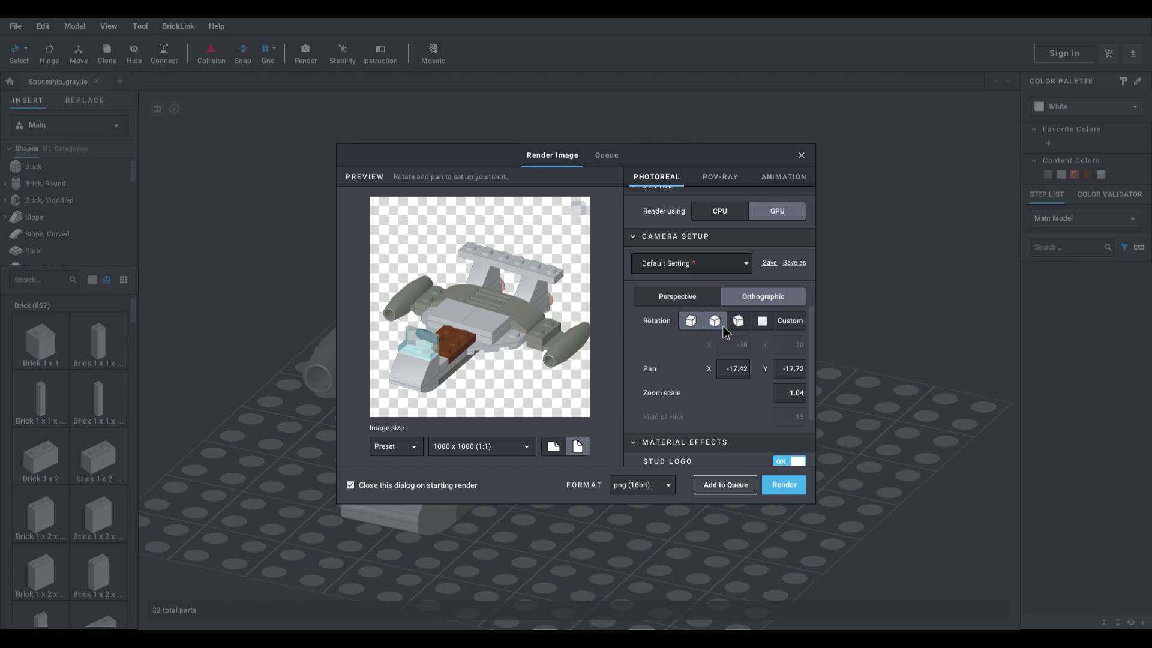
pyautogui.moveTo(501, 325)
pyautogui.mouseDown()
pyautogui.moveTo(519, 325)
pyautogui.moveTo(491, 335)
pyautogui.moveTo(513, 343)
pyautogui.moveTo(513, 331)
pyautogui.mouseUp()
# Step: Zoom in on the spaceship preview and switch the UV degradation material effect on and off again
pyautogui.scroll(-3, 768, 305)
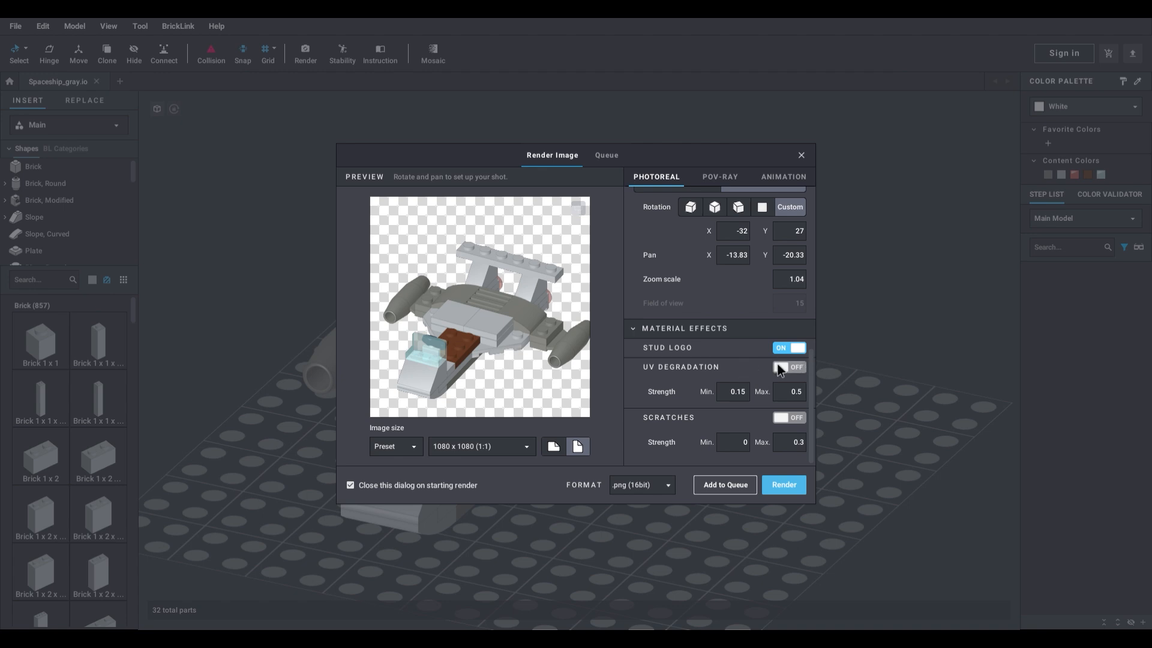
pyautogui.scroll(3, 484, 362)
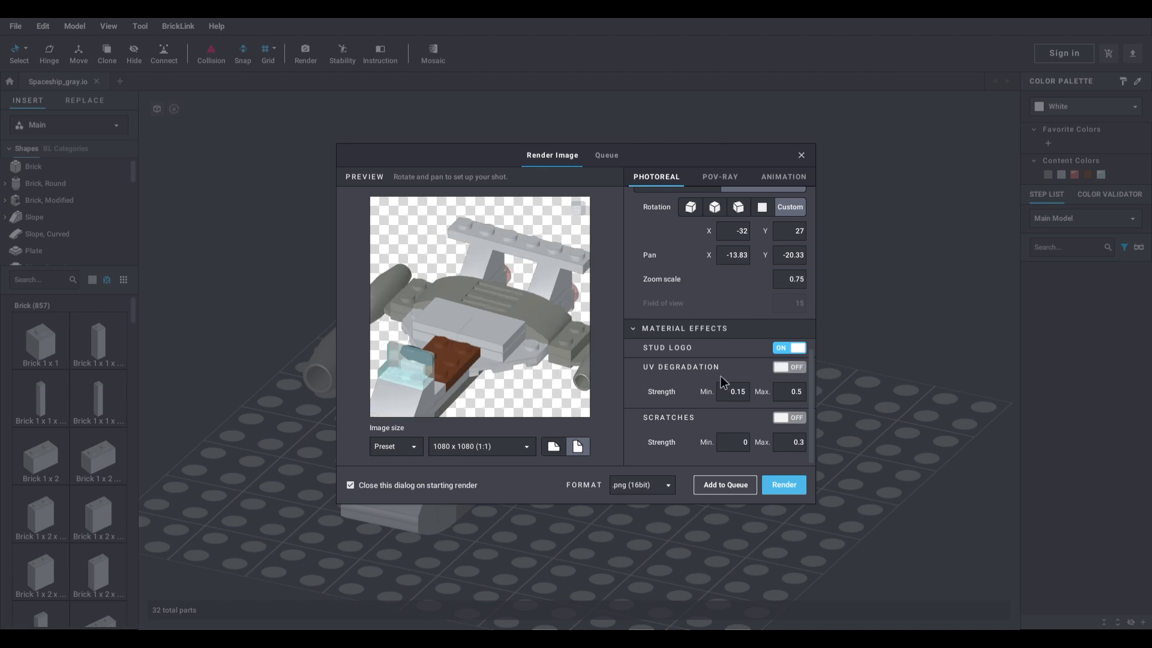
pyautogui.click(792, 369)
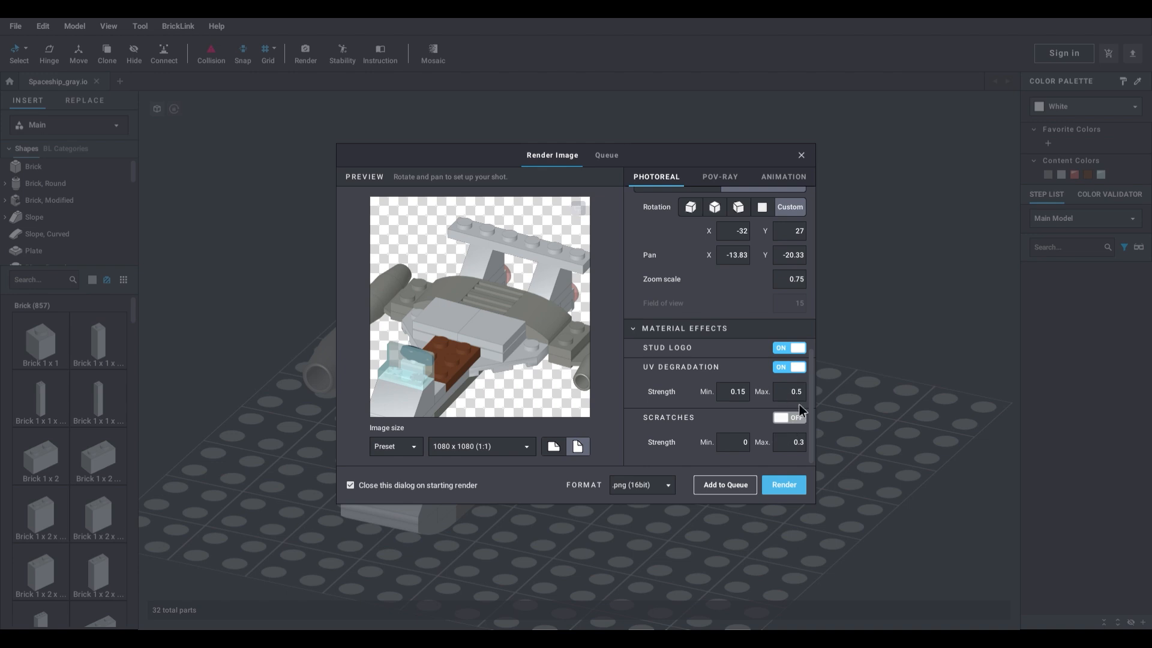
pyautogui.click(796, 368)
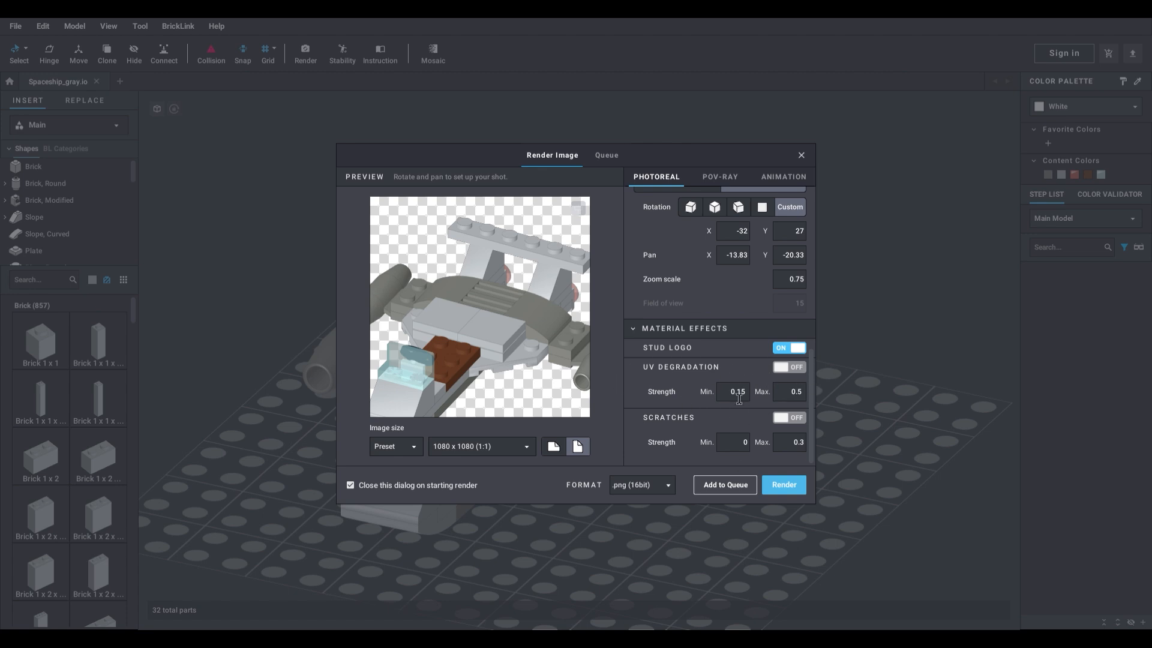
# Step: Frame the spaceship at zoom scale 1 with rotation X -26, Y 45, and add the 1080 x 1080 16-bit PNG render to the queue
pyautogui.scroll(-3, 500, 372)
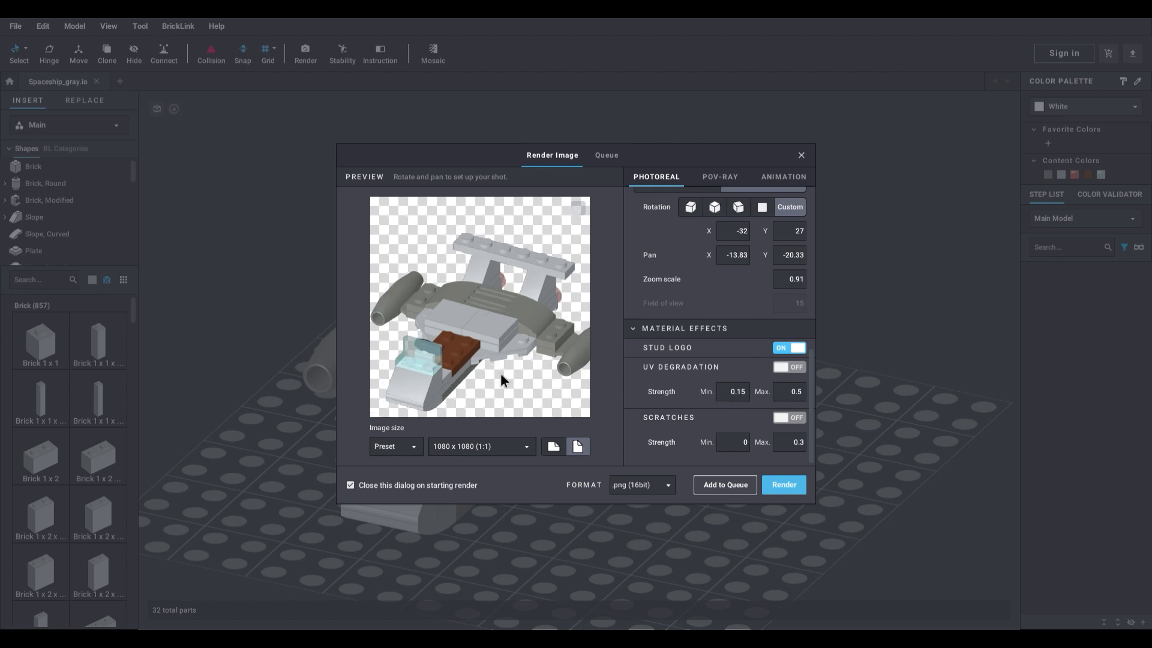
pyautogui.click(501, 447)
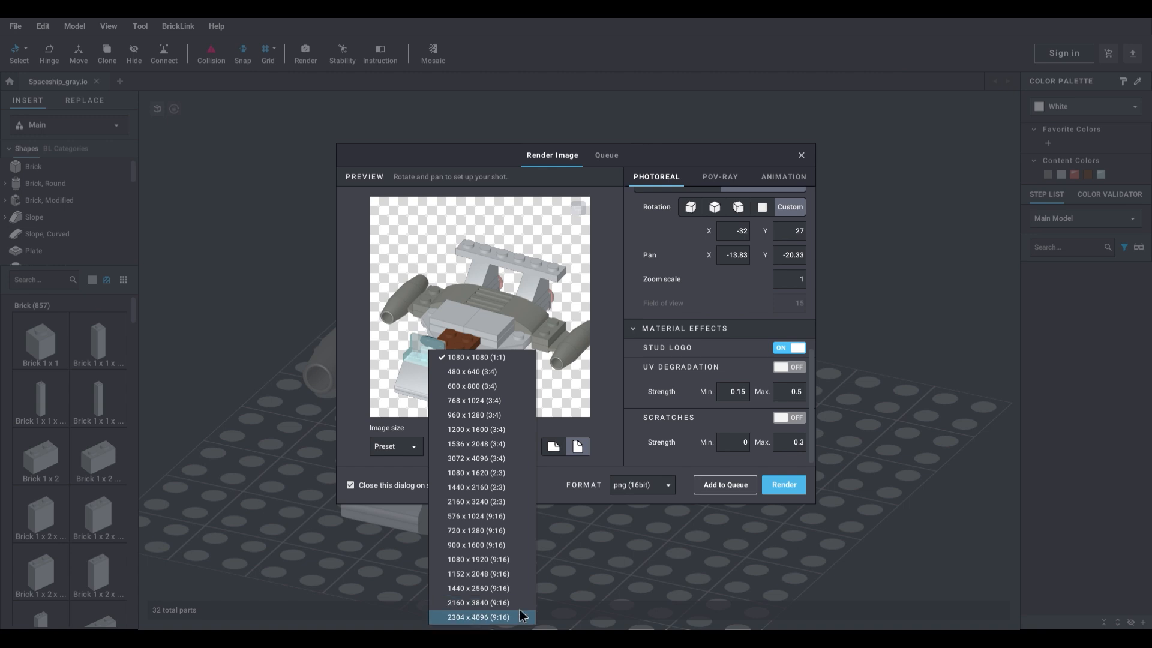
pyautogui.click(620, 419)
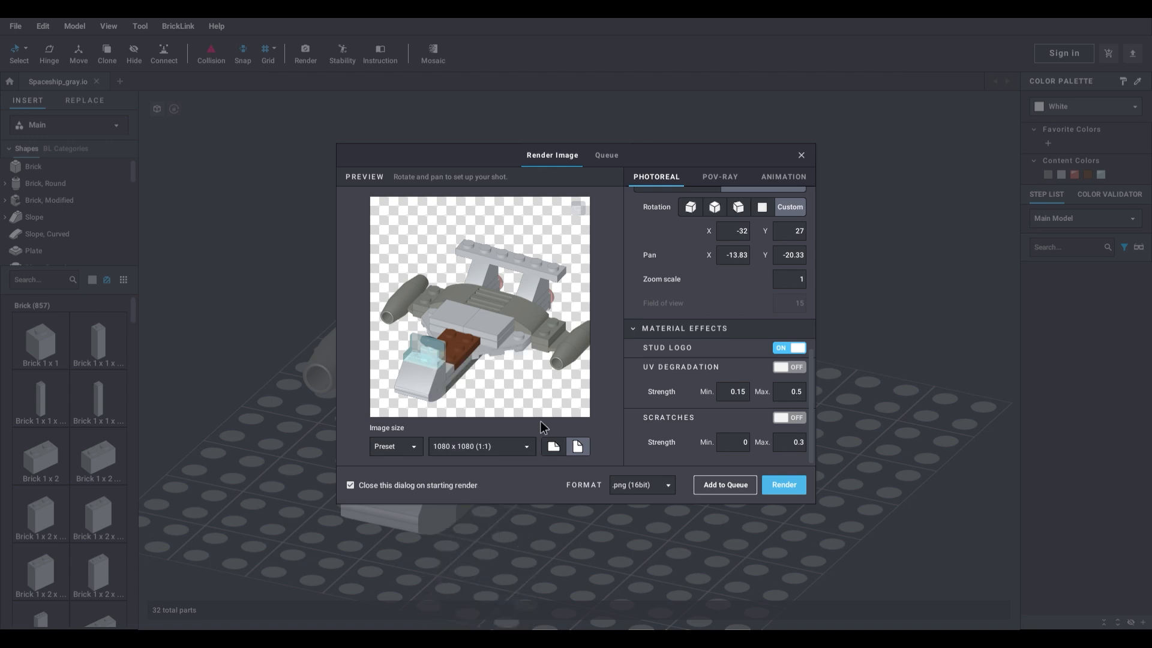
pyautogui.click(646, 487)
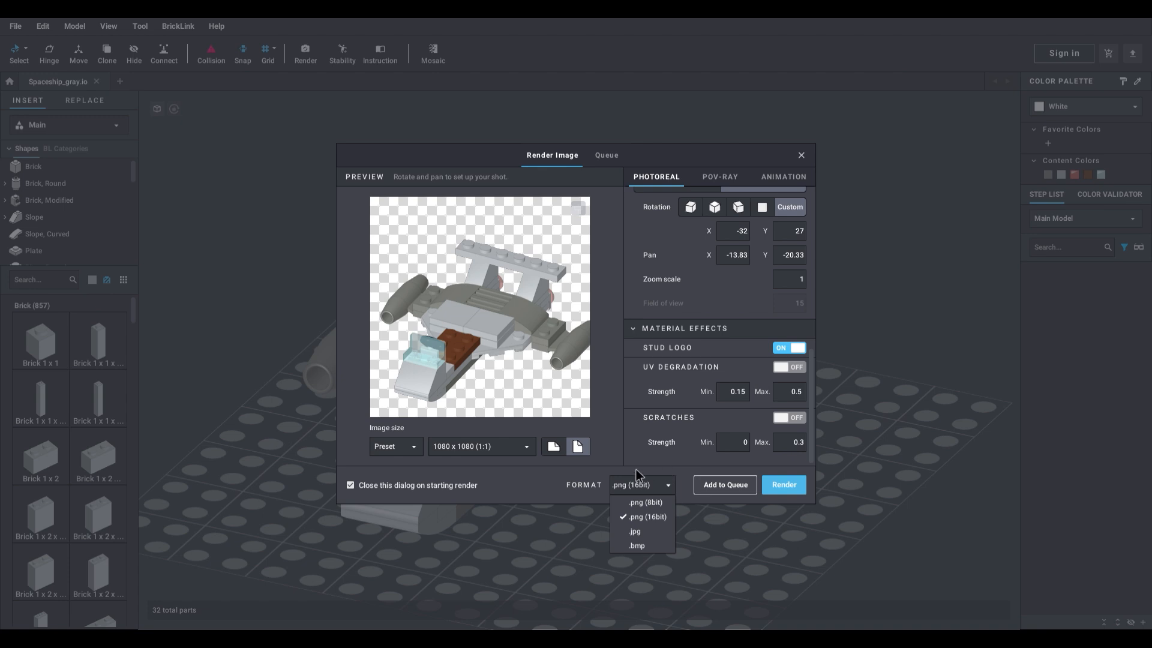
pyautogui.click(678, 460)
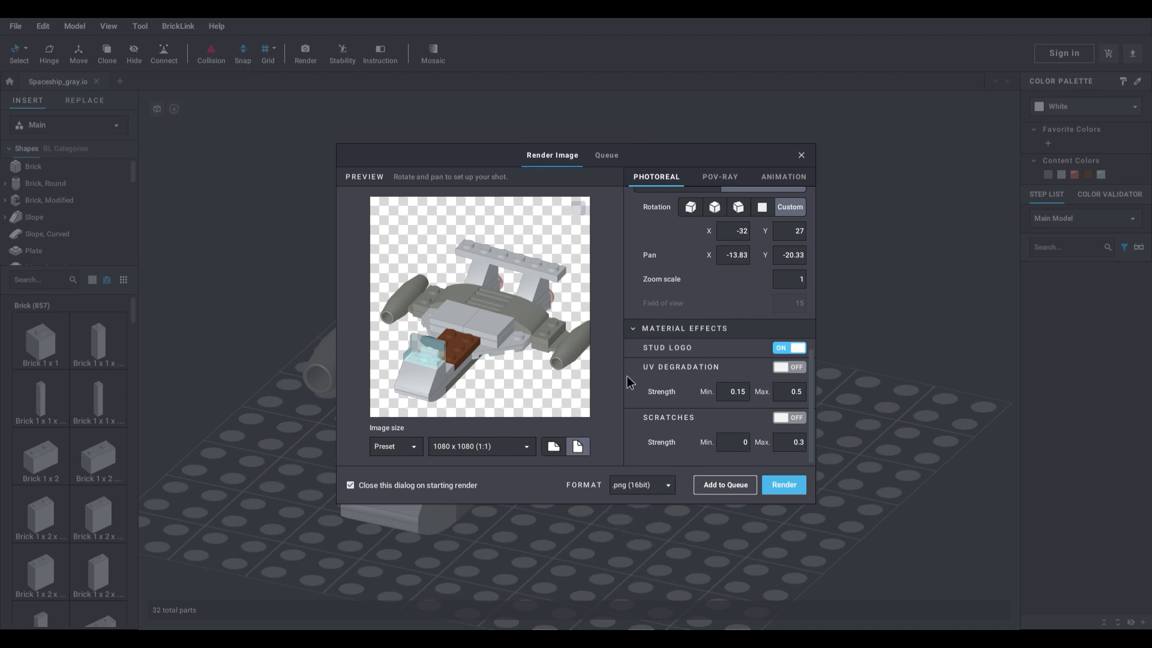
pyautogui.moveTo(549, 365); pyautogui.dragTo(612, 413)
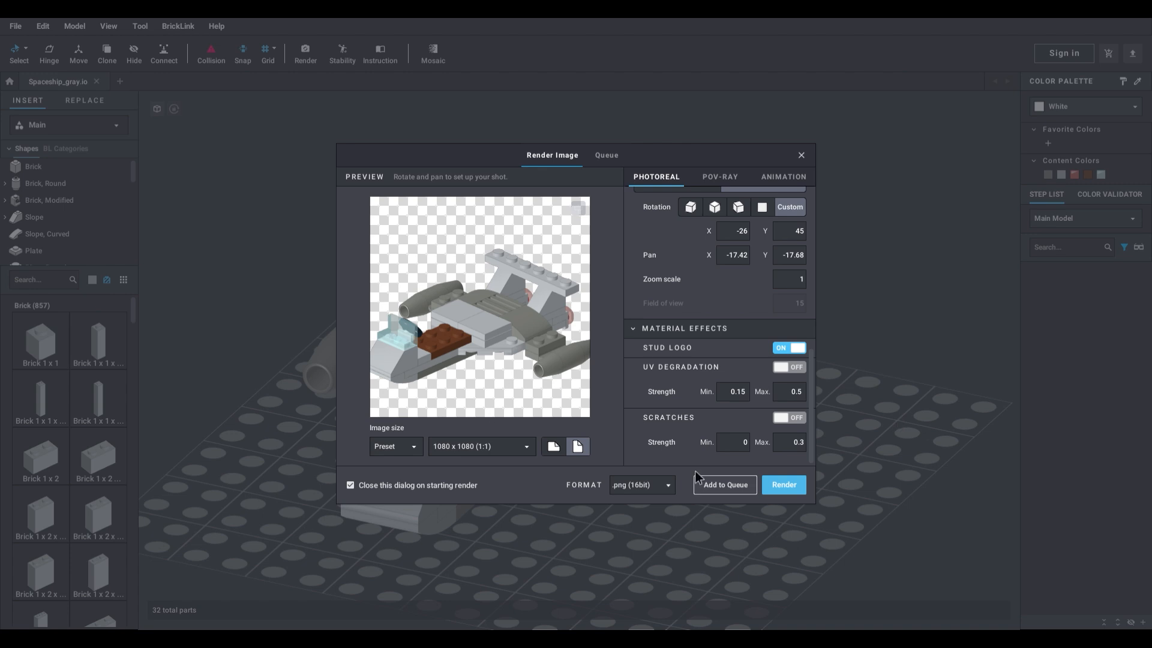
pyautogui.click(736, 486)
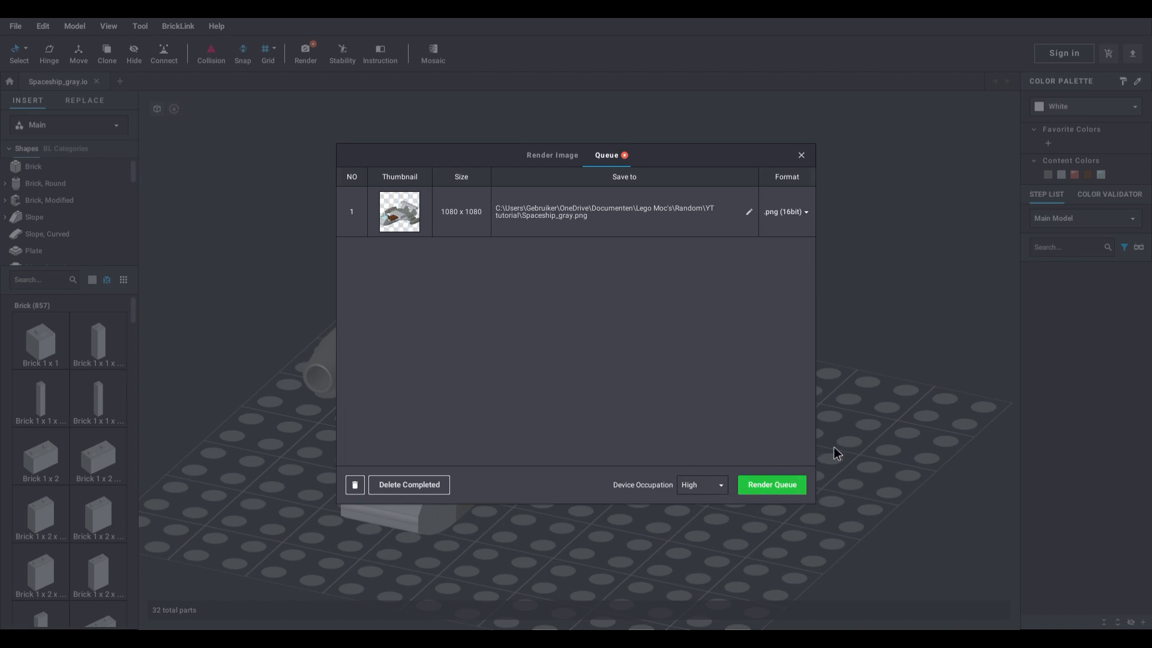
# Step: Open the animation render settings, rotate the spaceship preview slightly and reset its camera view
pyautogui.click(570, 157)
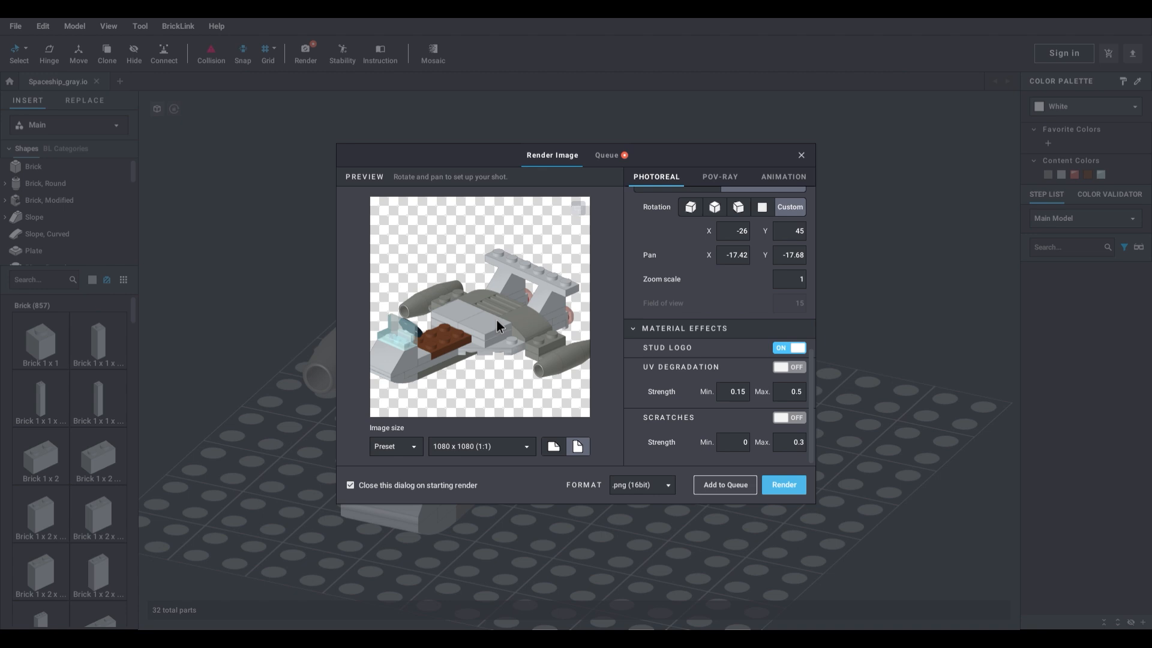
pyautogui.click(786, 177)
pyautogui.moveTo(499, 346); pyautogui.dragTo(512, 346)
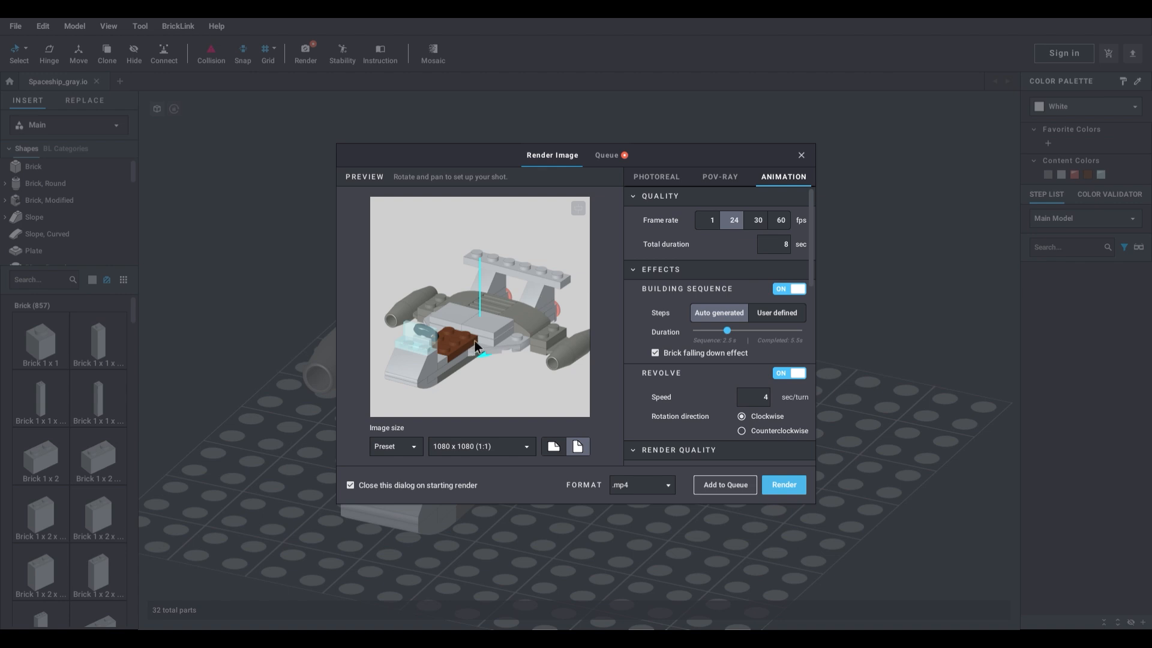
pyautogui.moveTo(537, 325)
pyautogui.mouseDown()
pyautogui.moveTo(523, 327)
pyautogui.moveTo(532, 341)
pyautogui.moveTo(560, 331)
pyautogui.moveTo(516, 340)
pyautogui.moveTo(535, 329)
pyautogui.mouseUp()
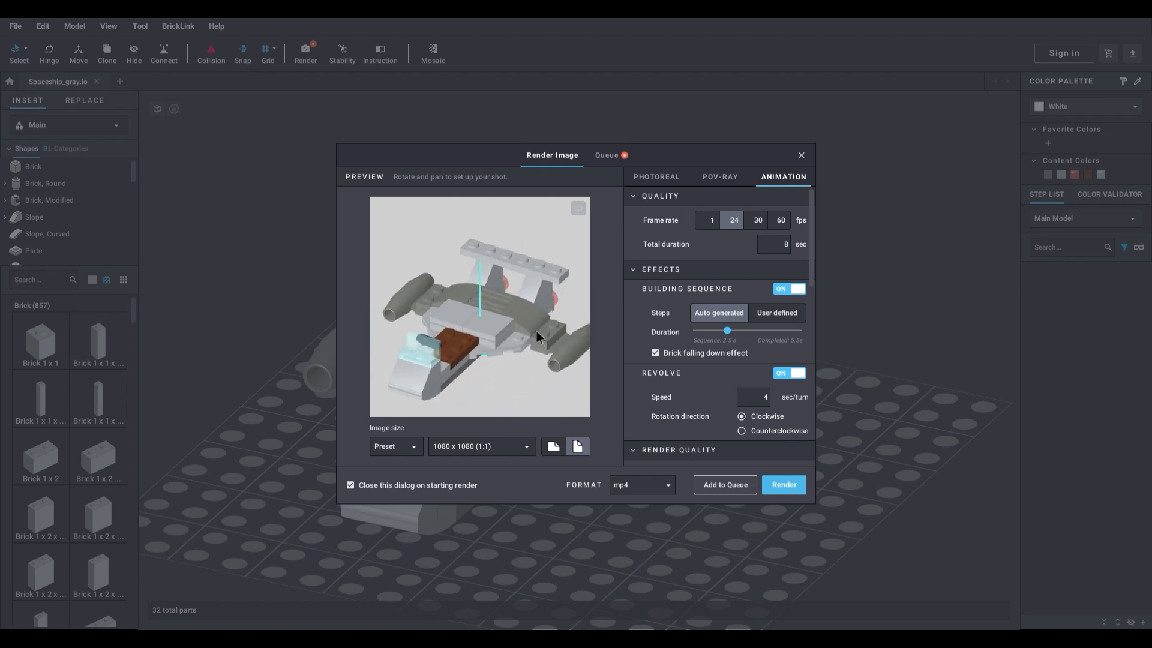
pyautogui.click(580, 208)
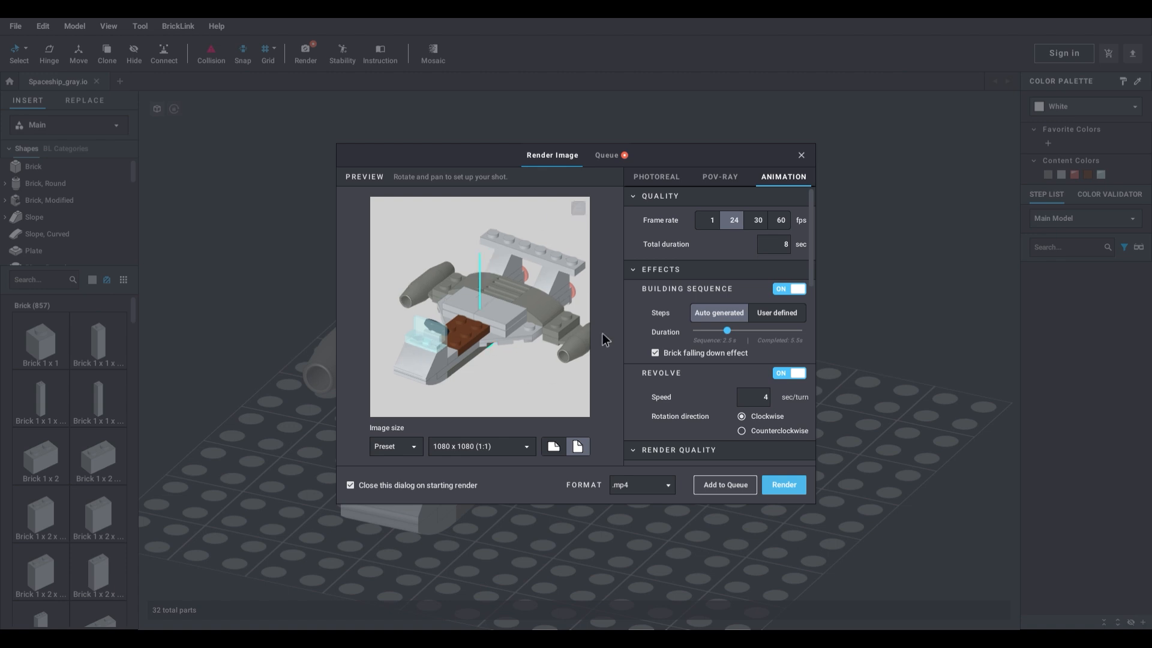
# Step: Try rotating and panning the spaceship around its revolve axis, reset the preview, and tilt it to a steeper angle
pyautogui.moveTo(549, 269); pyautogui.dragTo(499, 344)
pyautogui.moveTo(500, 345); pyautogui.dragTo(501, 353, button='middle')
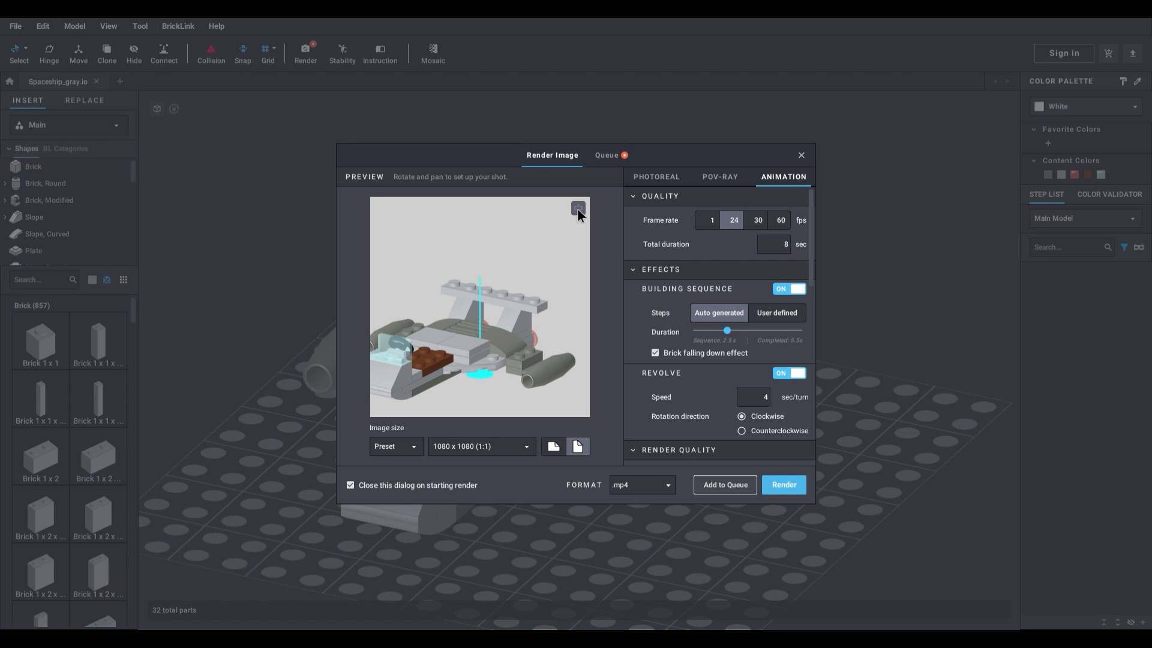
pyautogui.click(577, 208)
pyautogui.moveTo(548, 334); pyautogui.dragTo(542, 346)
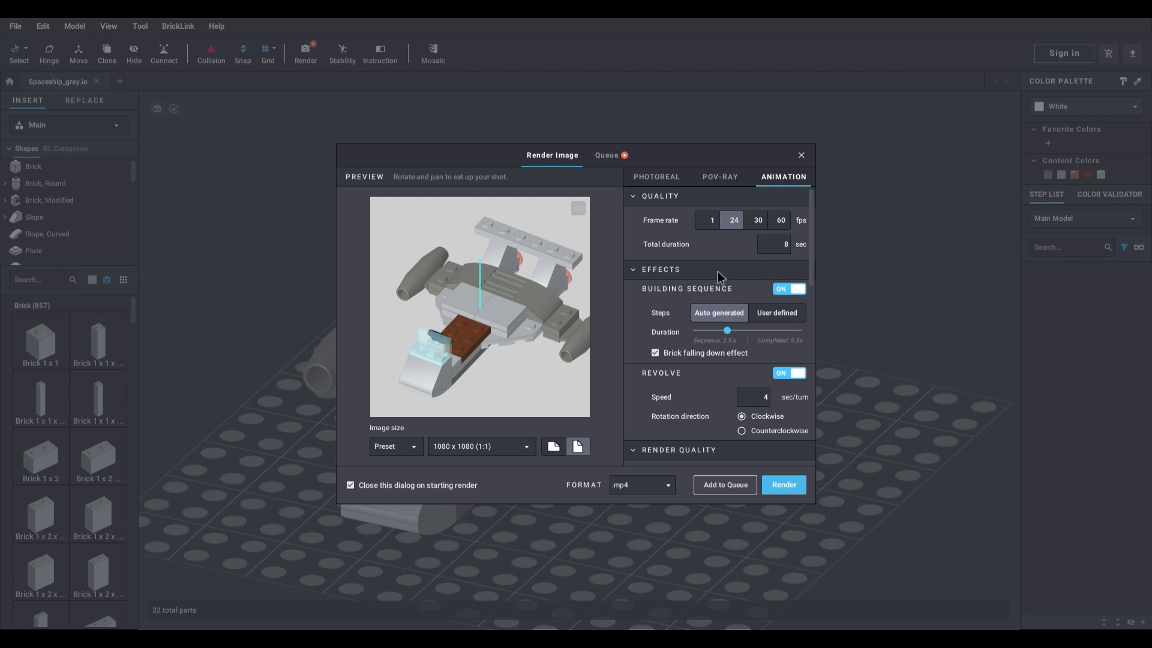
# Step: Try an 11-second total duration and different building sequence lengths, and return the animation to a total of 8 seconds
pyautogui.scroll(-1, 718, 273)
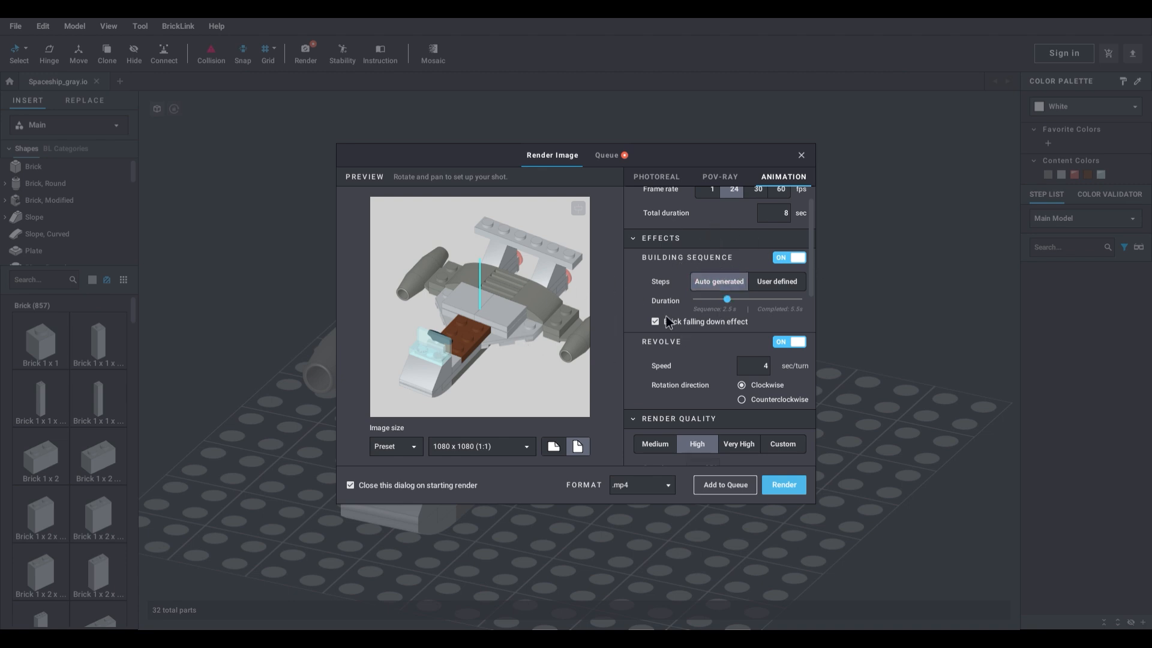
pyautogui.click(769, 284)
pyautogui.moveTo(728, 304)
pyautogui.mouseDown()
pyautogui.moveTo(820, 294)
pyautogui.moveTo(728, 300)
pyautogui.mouseUp()
pyautogui.write('11')
pyautogui.moveTo(801, 299); pyautogui.dragTo(699, 300)
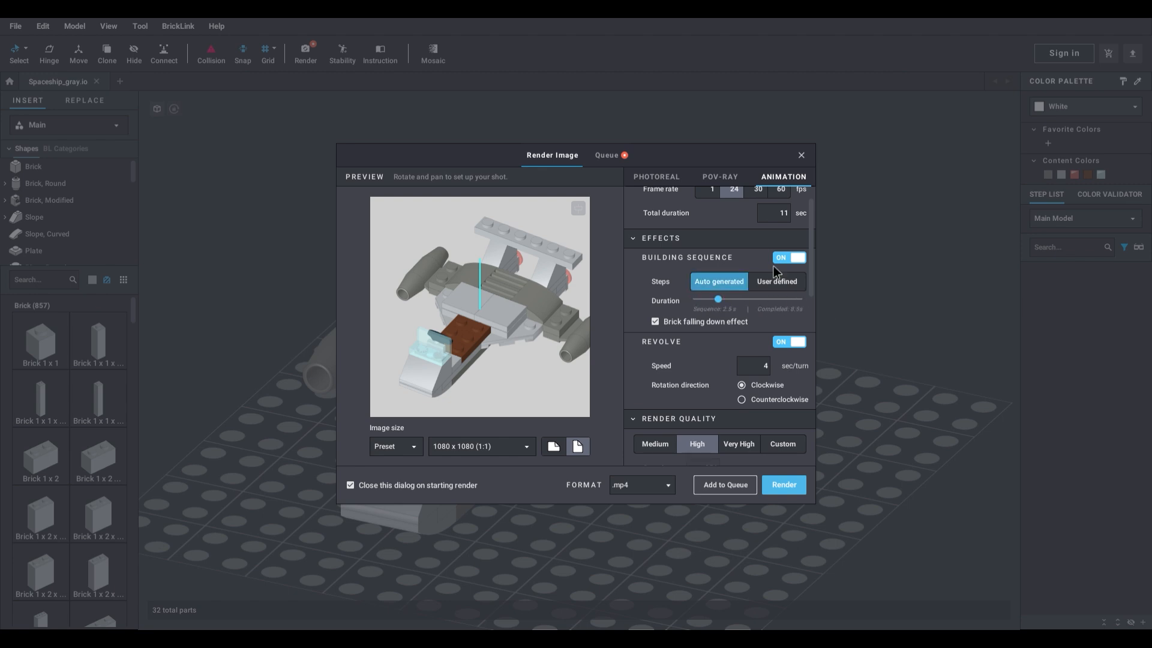
pyautogui.doubleClick(783, 213)
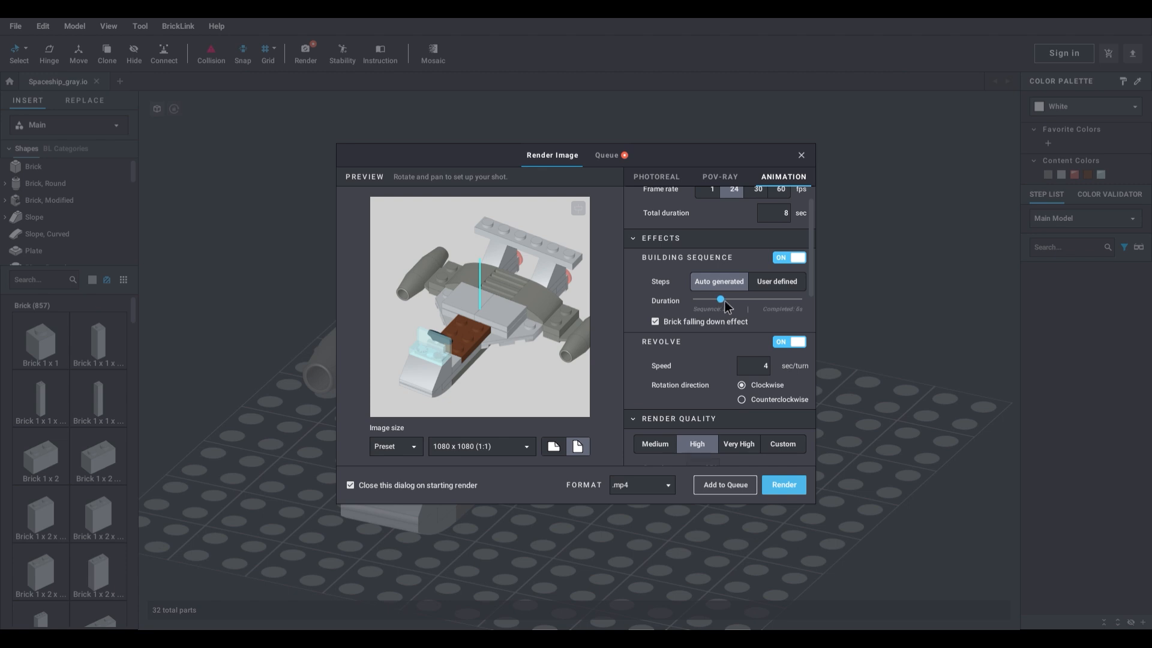
pyautogui.moveTo(720, 299); pyautogui.dragTo(714, 299)
# Step: Examine the animation's revolve, render quality, and background and light settings
pyautogui.scroll(-2, 736, 349)
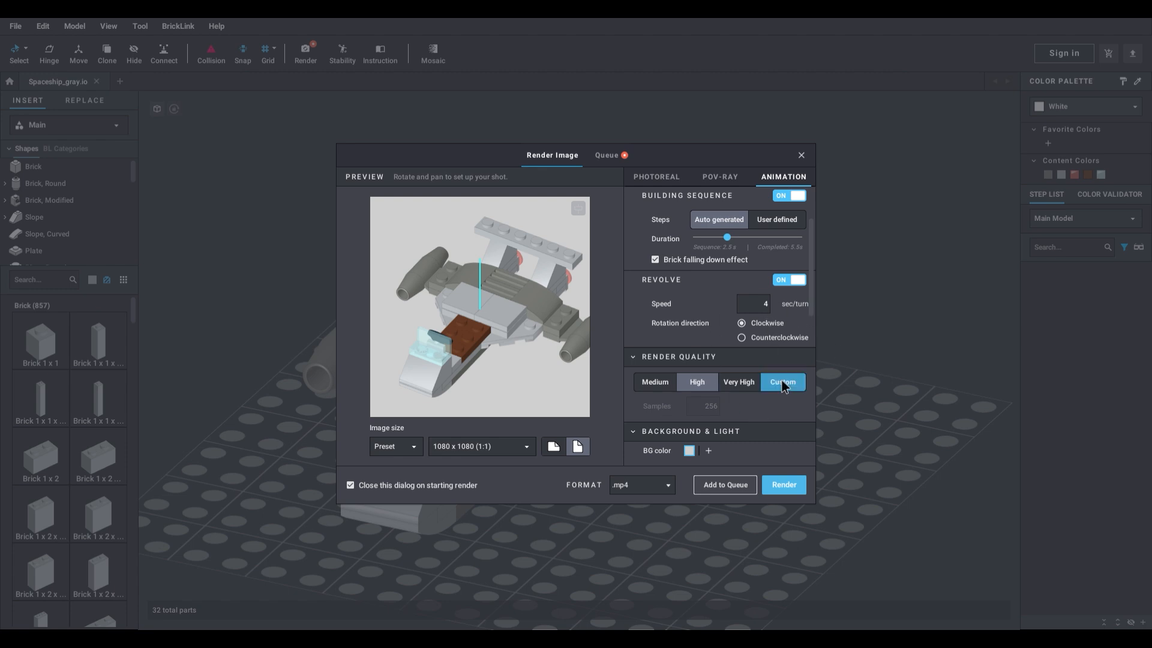
pyautogui.scroll(-1, 773, 375)
pyautogui.click(648, 338)
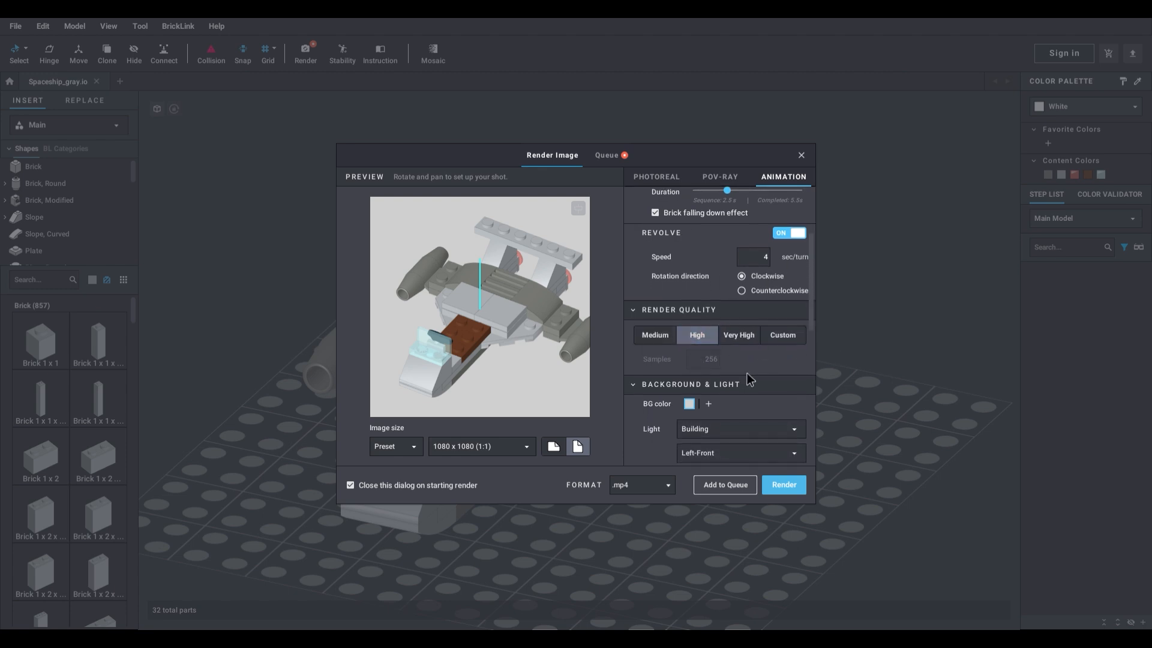
pyautogui.scroll(-2, 768, 336)
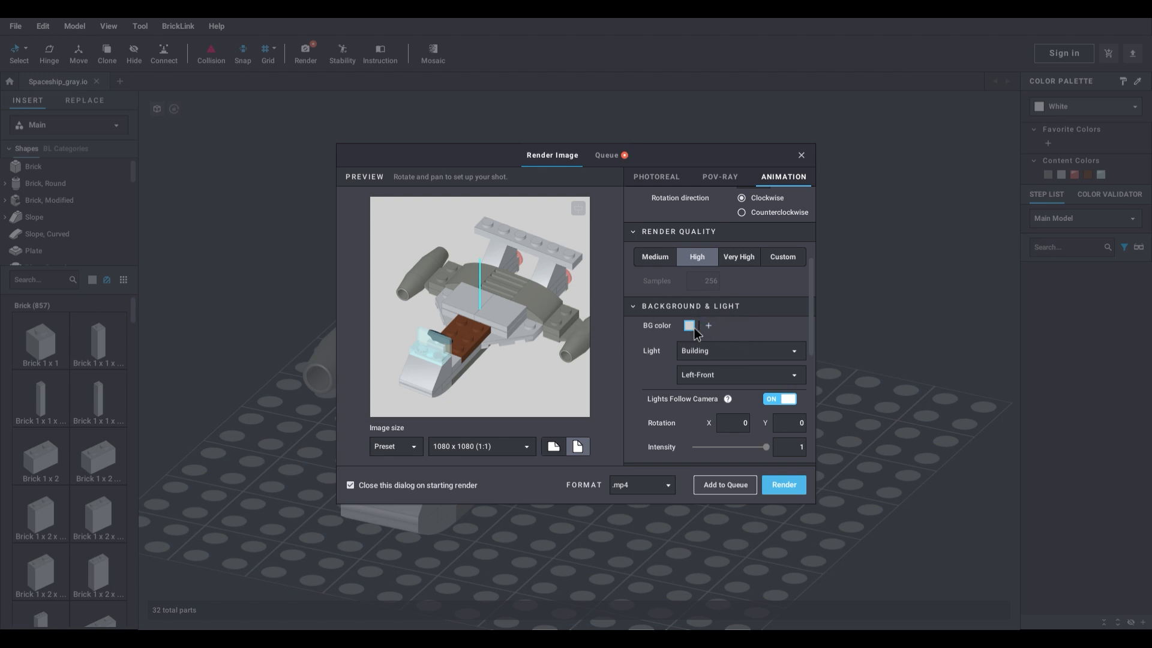
# Step: Adjust the spaceship preview's angle and reset the animation camera to rotation X -24, Y 30
pyautogui.moveTo(560, 335); pyautogui.dragTo(564, 333)
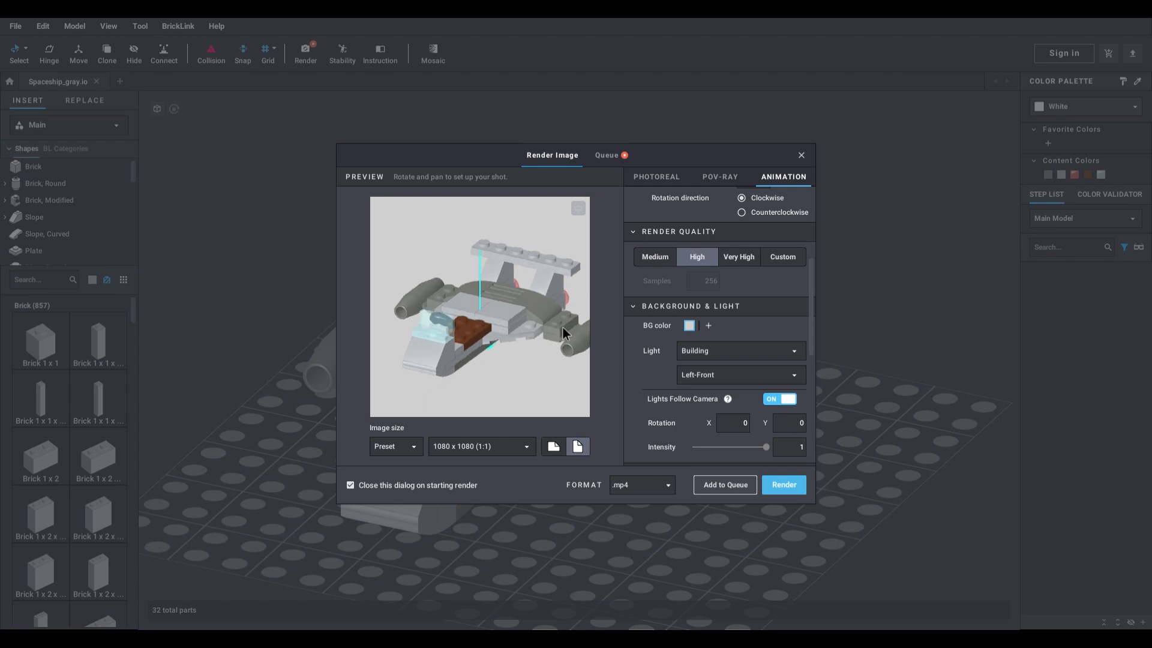
pyautogui.moveTo(516, 301); pyautogui.dragTo(527, 312)
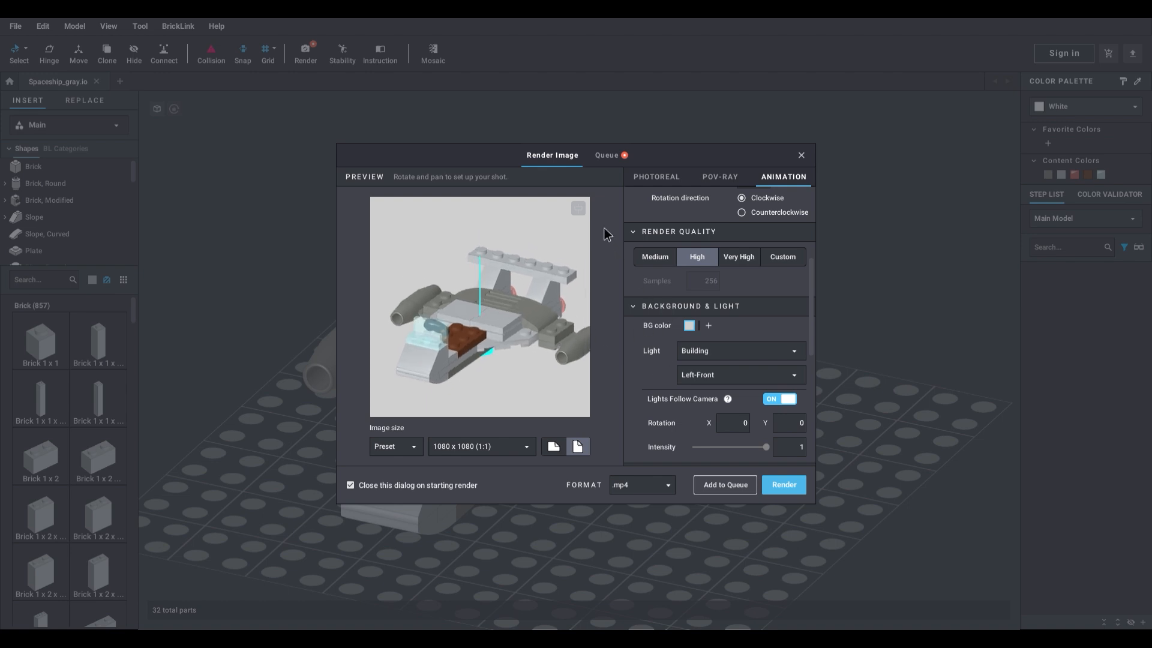
pyautogui.click(578, 209)
# Step: Choose GPU as the render device and add the 1080 x 1080 MP4 animation to the render queue
pyautogui.scroll(-3, 696, 366)
pyautogui.scroll(-3, 737, 265)
pyautogui.click(740, 330)
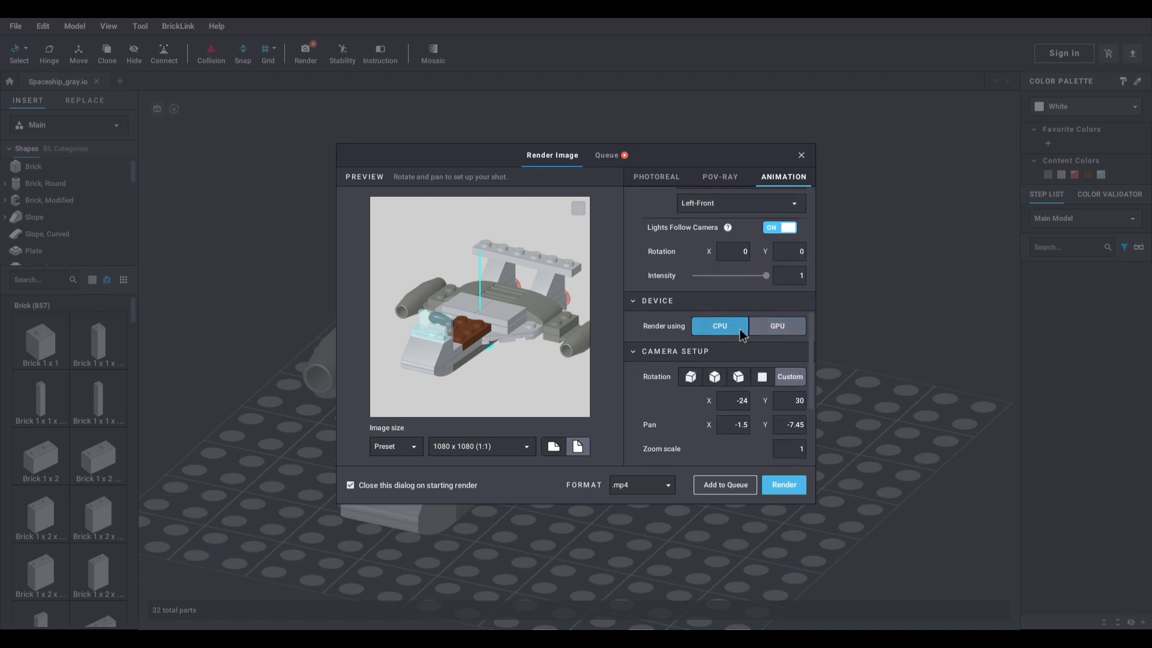
pyautogui.click(783, 329)
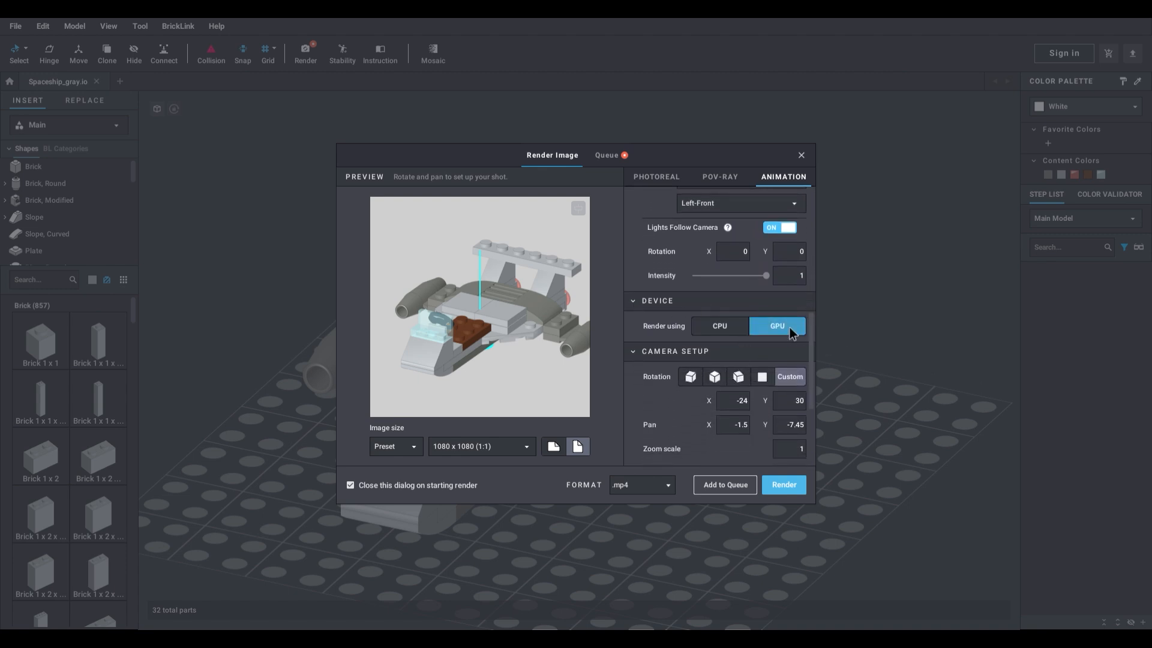
pyautogui.scroll(-4, 757, 358)
pyautogui.scroll(-2, 757, 358)
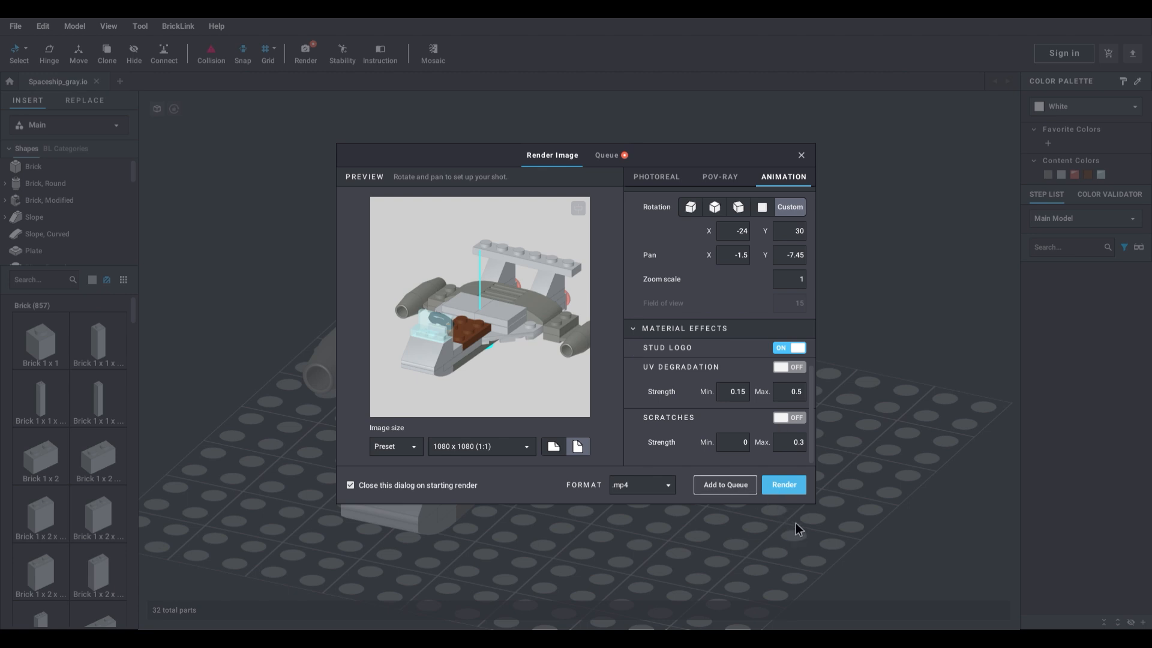
pyautogui.click(735, 488)
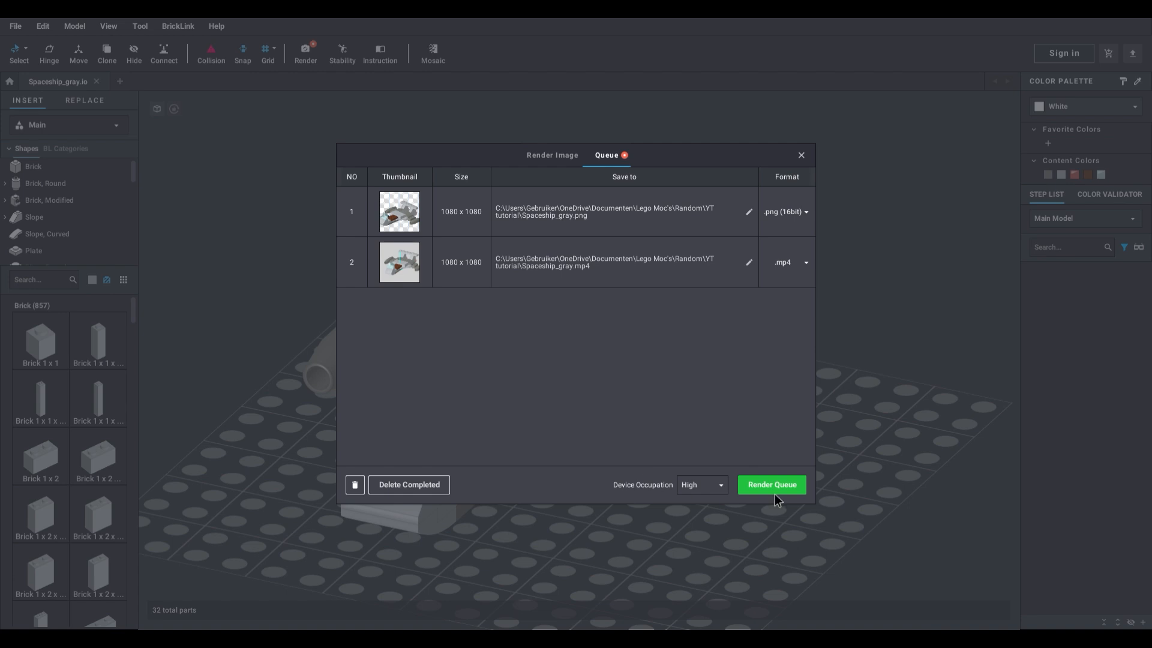
# Step: Review the animation camera and material settings alongside the queued PNG and MP4 renders
pyautogui.click(568, 158)
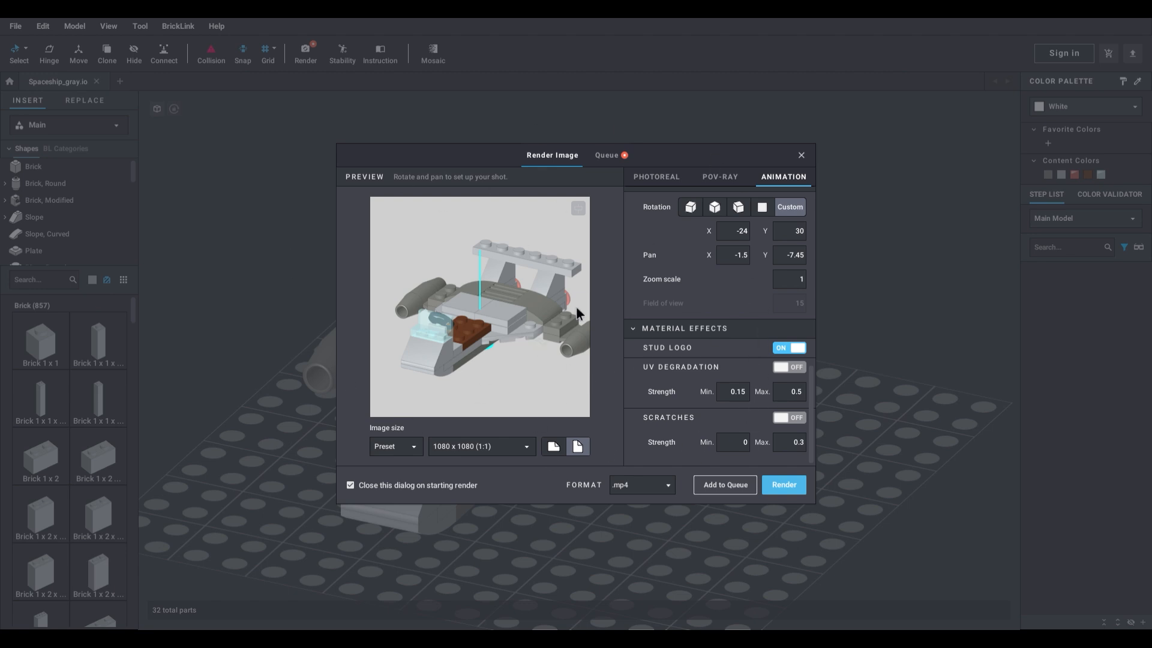
pyautogui.click(612, 154)
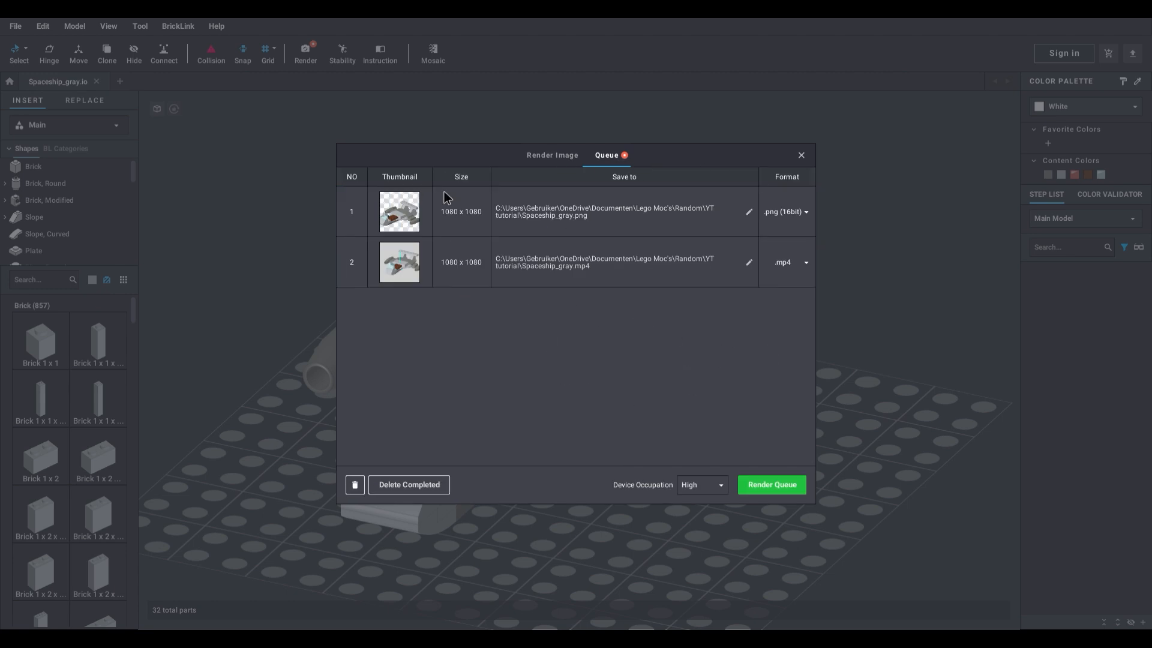
pyautogui.click(580, 156)
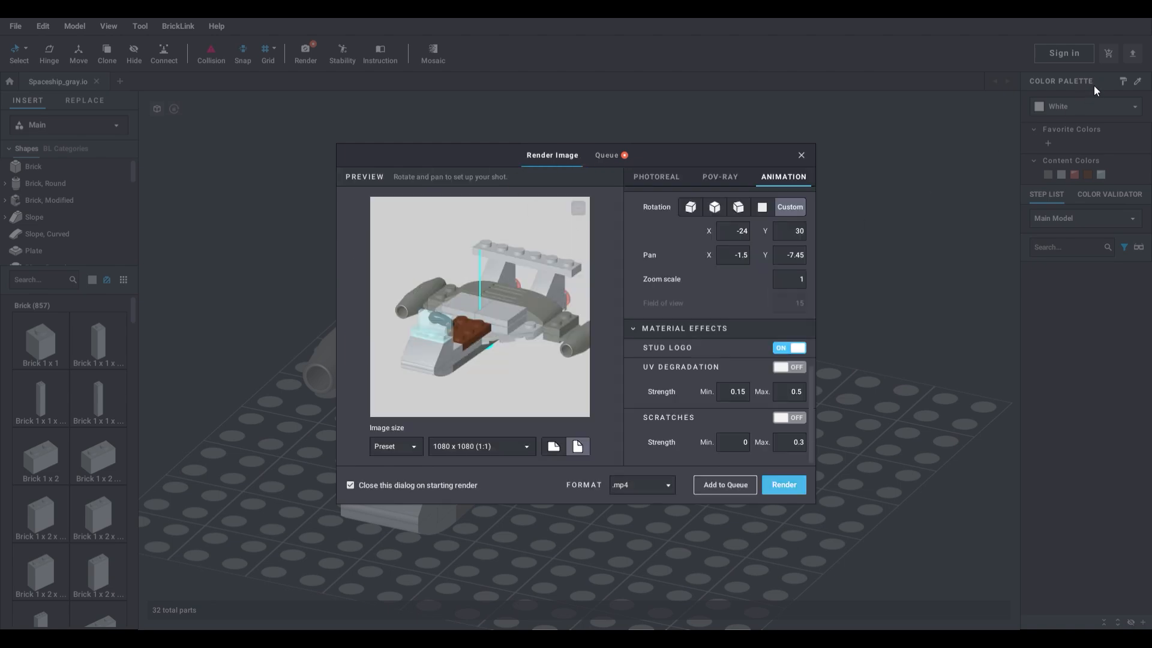